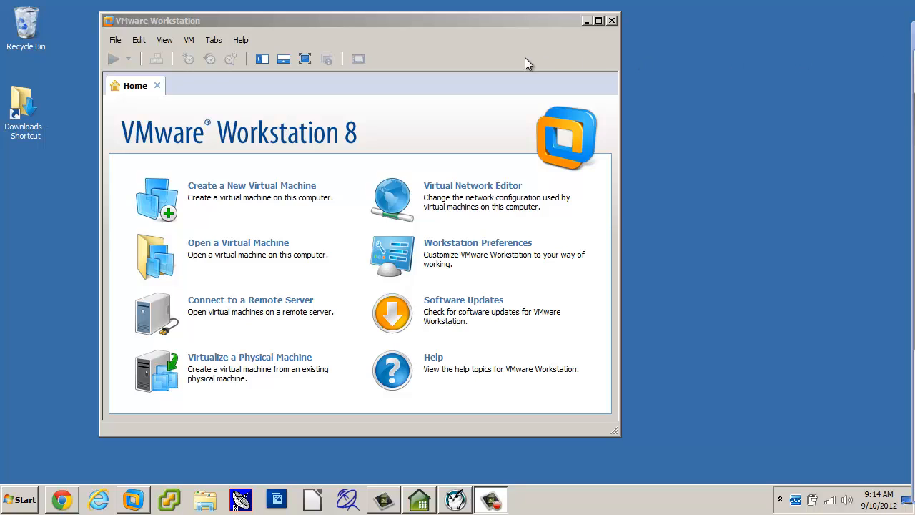
Start a new virtual machine from the File menu, keeping the Custom (advanced) configuration.
left_click(120, 44)
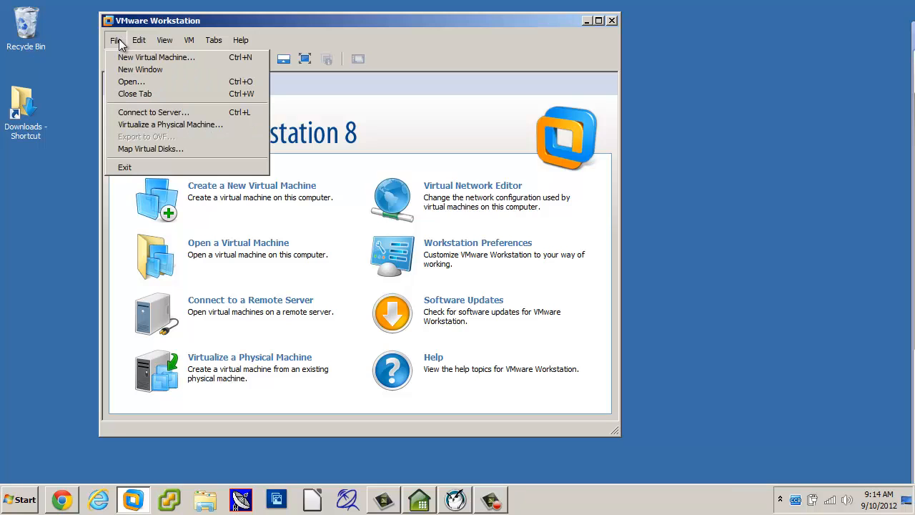
left_click(121, 60)
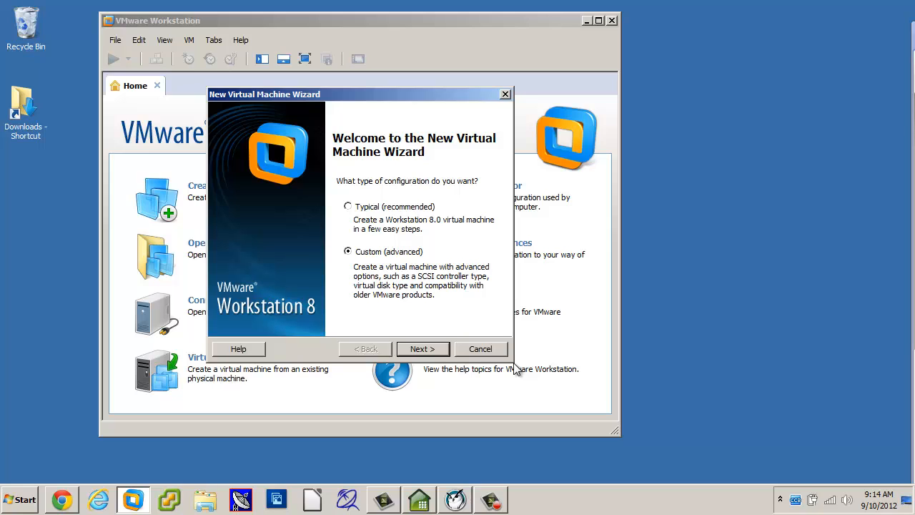
Continue past the welcome page, leaving hardware compatibility at Workstation 8.0.
left_click(421, 351)
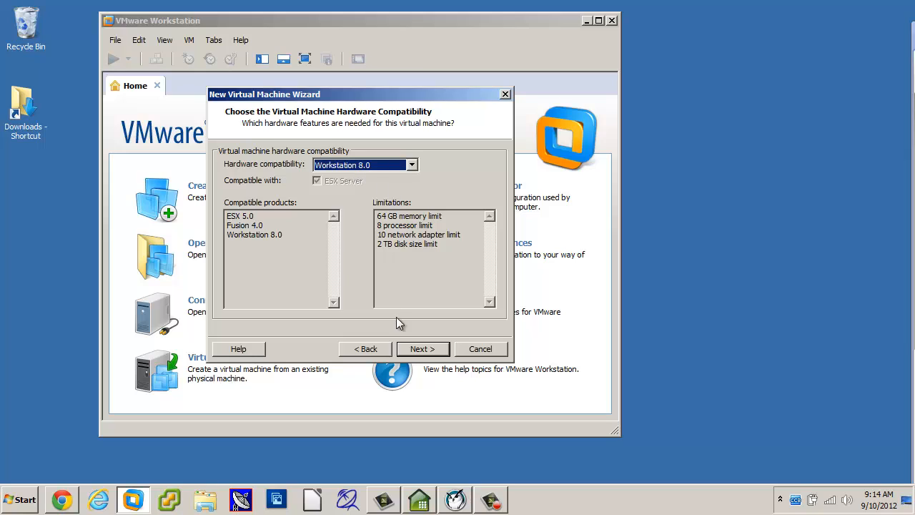
Choose to install from the ubuntu-12.04-desktop-amd64.iso installer disc image.
left_click(421, 352)
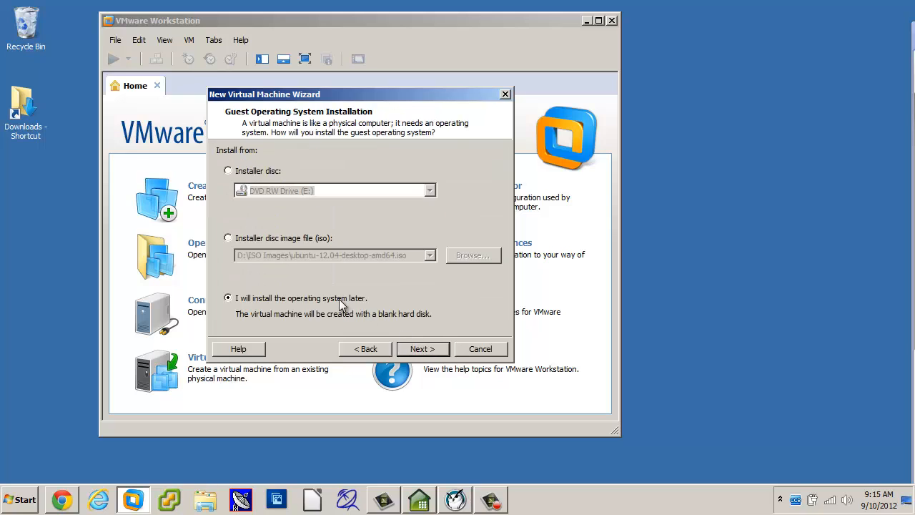
left_click(276, 241)
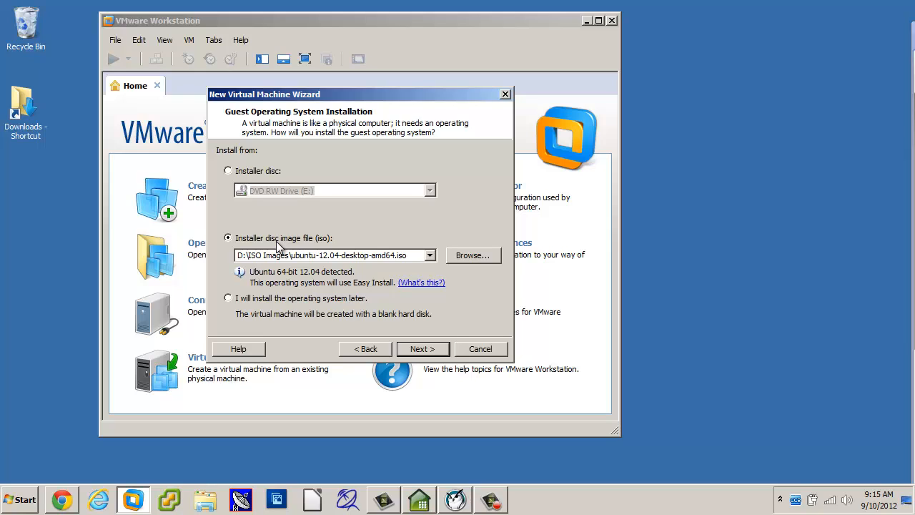
Select 'I will install the operating system later' and proceed to the guest OS page.
left_click(229, 299)
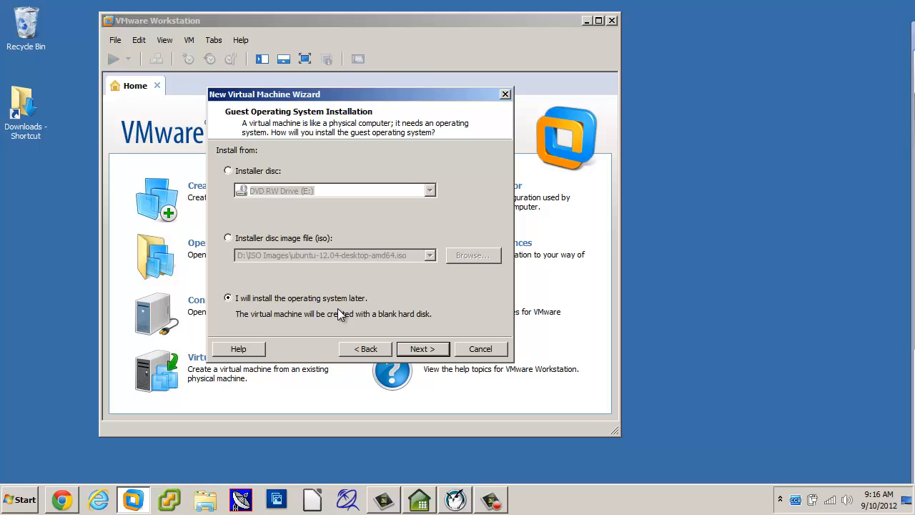
left_click(416, 349)
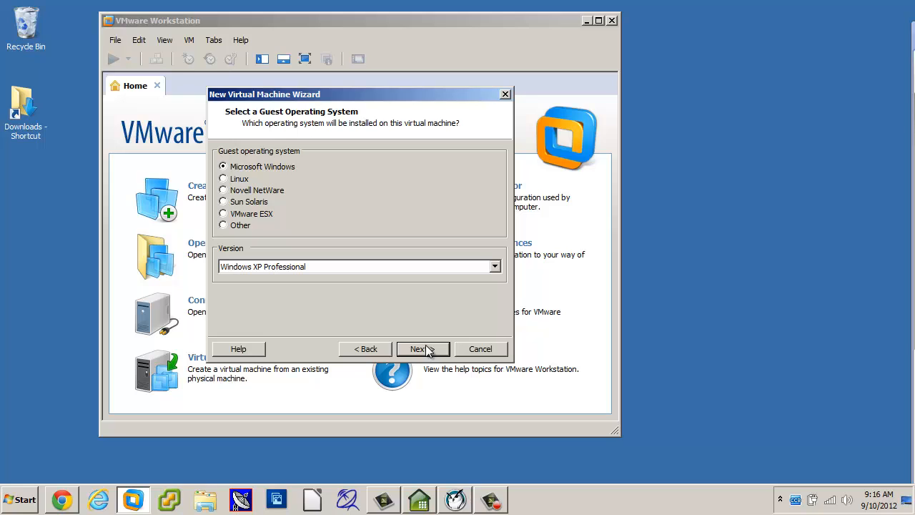
Set the guest OS to Linux with version Ubuntu 64-bit, then proceed.
left_click(223, 179)
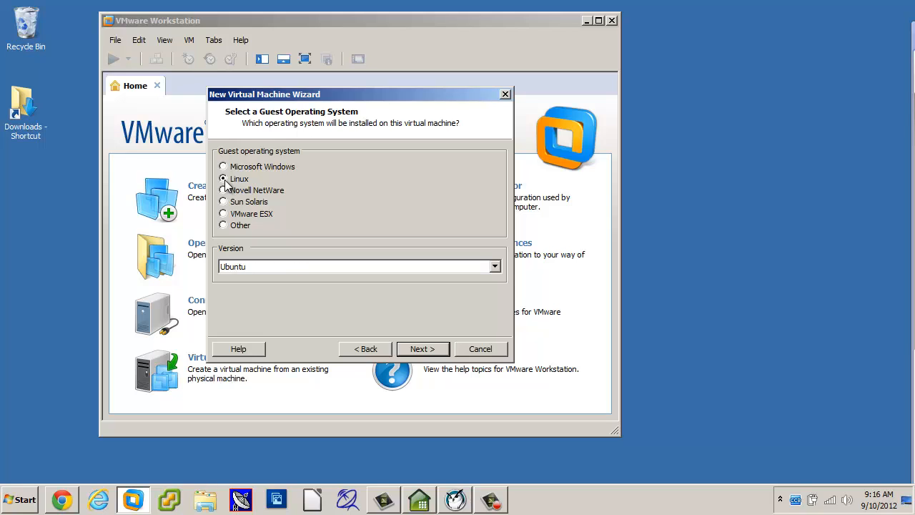
left_click(261, 270)
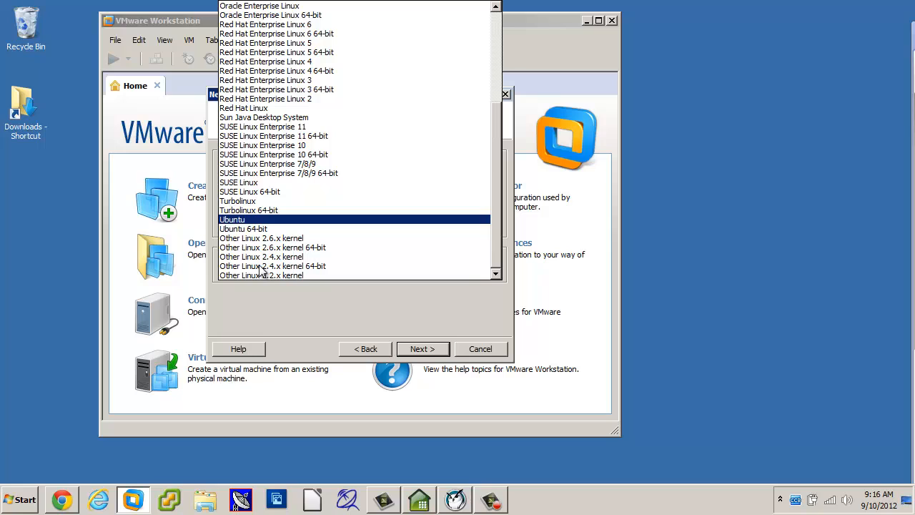
left_click(244, 229)
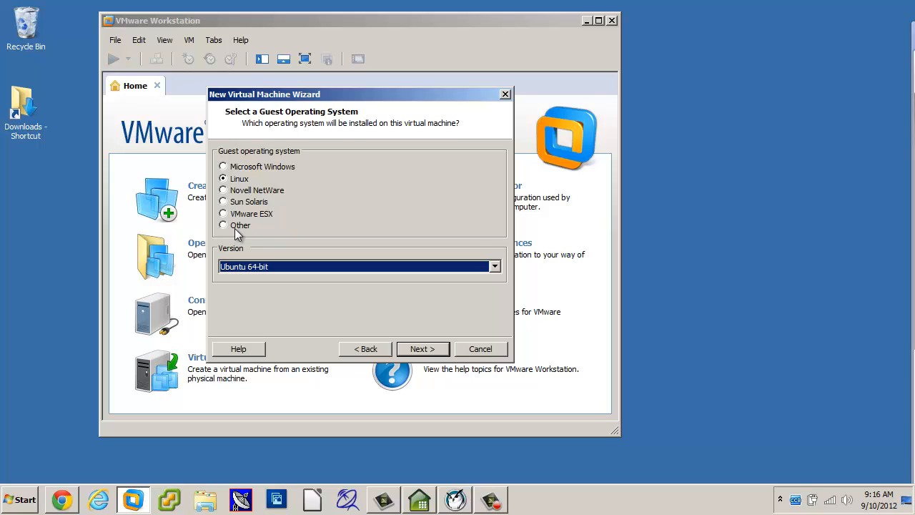
left_click(422, 349)
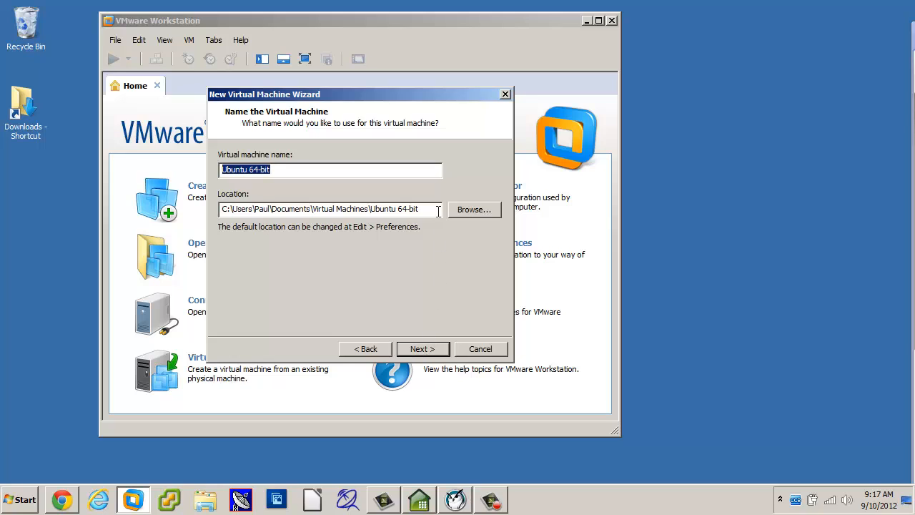
Browse for a location and navigate to D:\Virtual Machines\Linux 2.
left_click(472, 209)
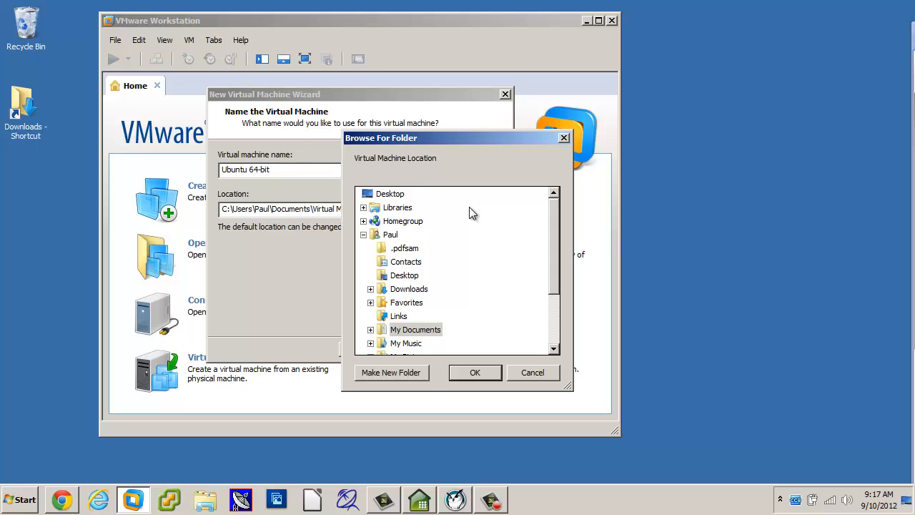
left_click_drag(554, 225, 553, 302)
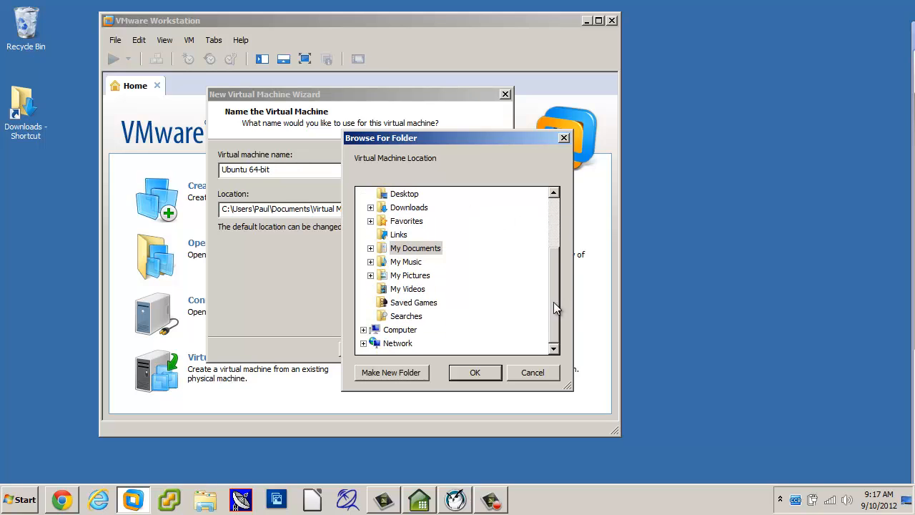
left_click(363, 330)
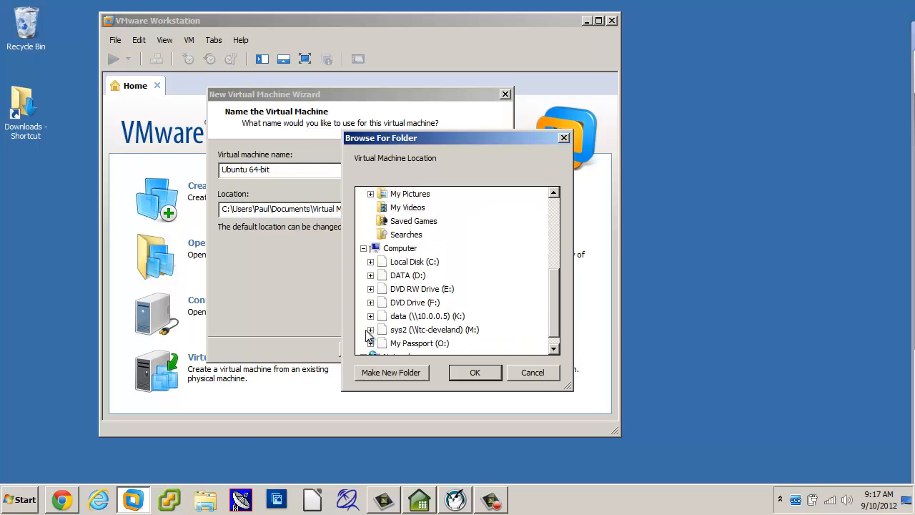
left_click(476, 289)
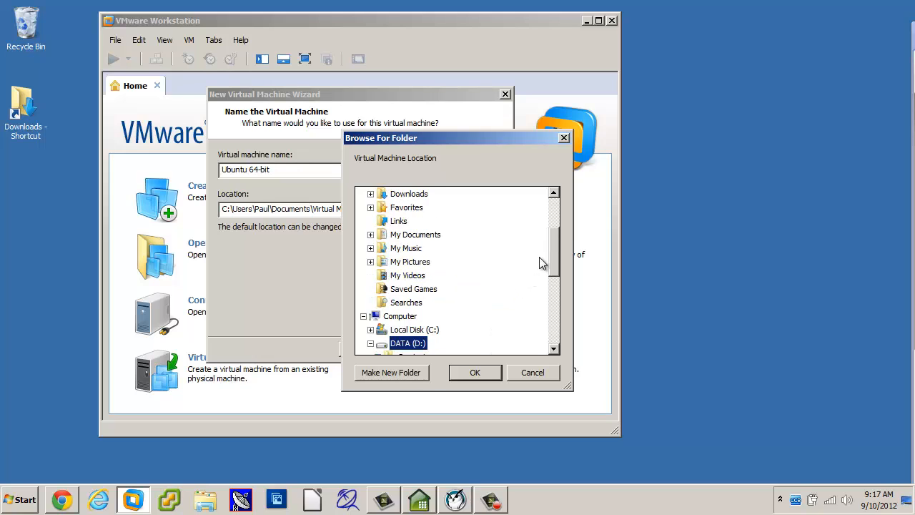
left_click_drag(549, 262, 557, 288)
scroll(560, 306, "down", 1)
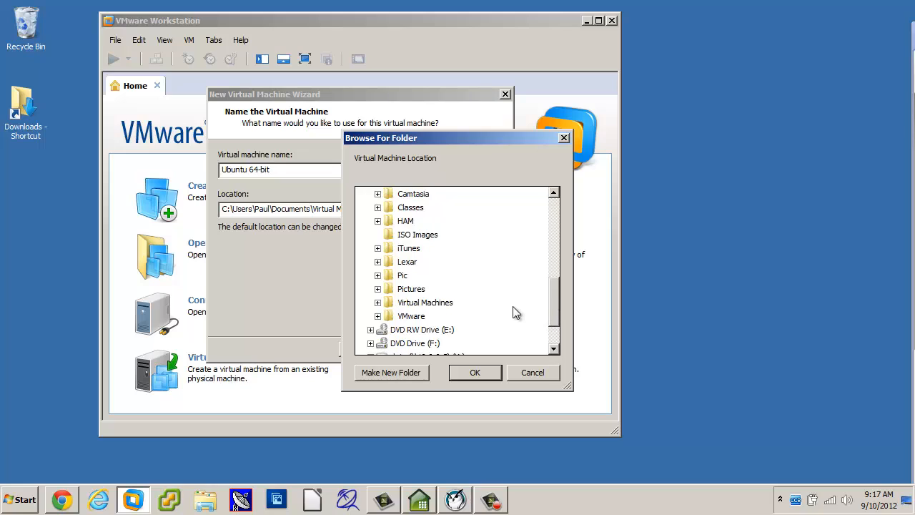
left_click(429, 303)
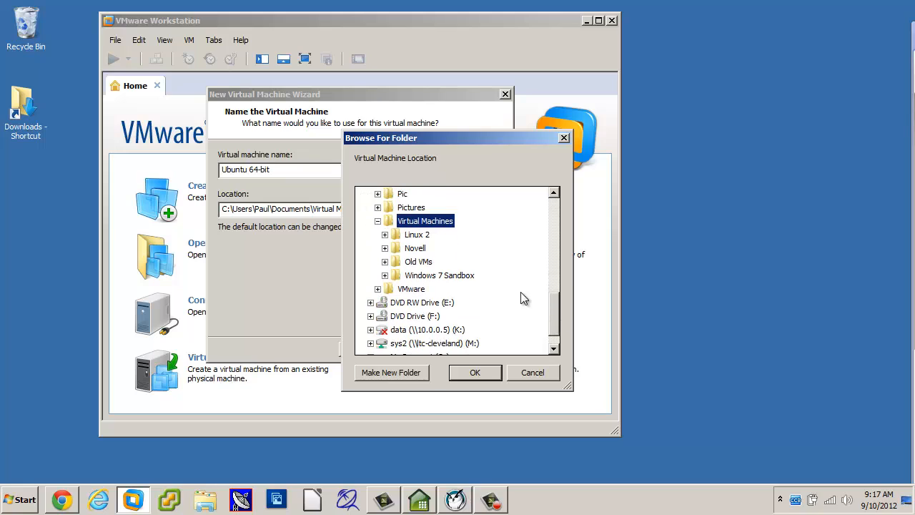
left_click(416, 237)
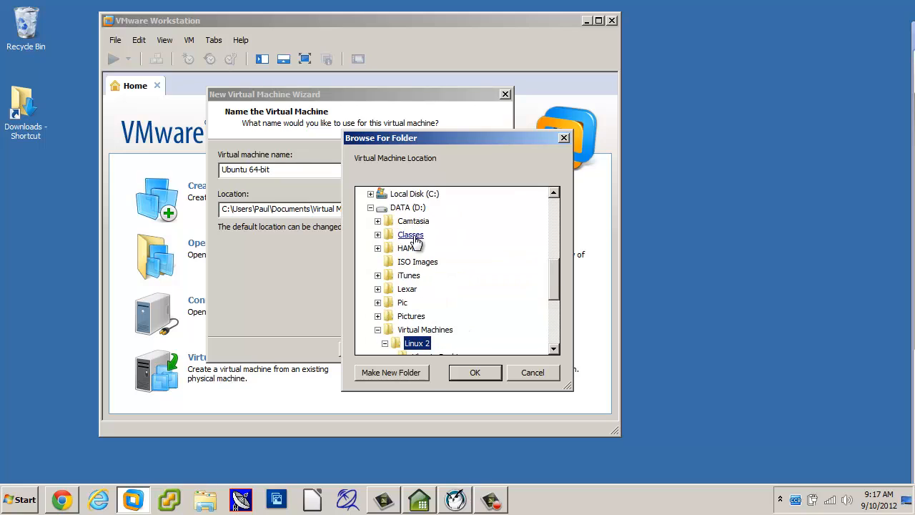
left_click_drag(554, 289, 554, 328)
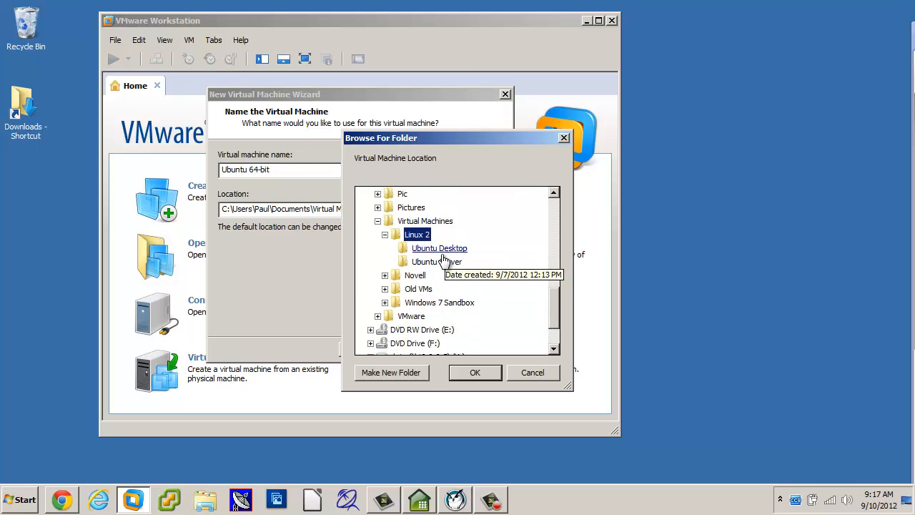
Create a new folder in Linux 2, typing 'Ubuntu Desktop 2', and accept it as the location.
left_click(395, 377)
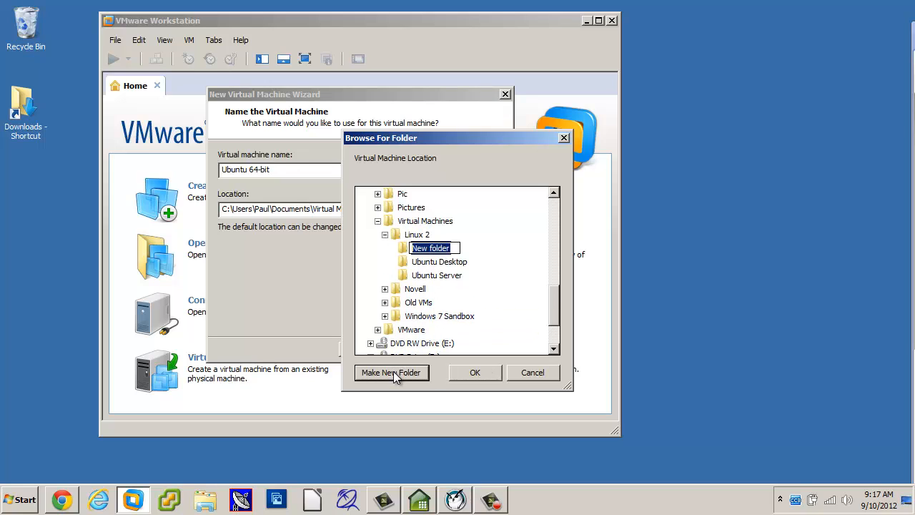
type("Ubuntu Desktop")
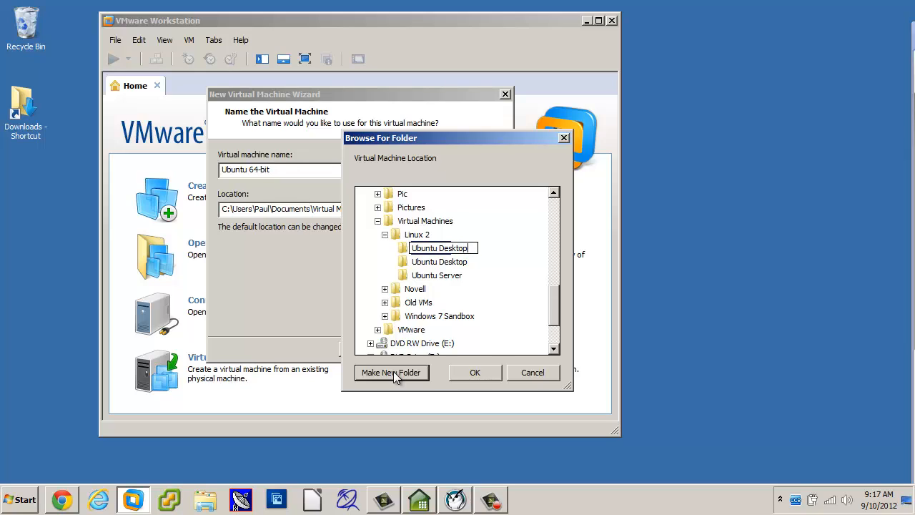
type(" 2")
left_click(474, 373)
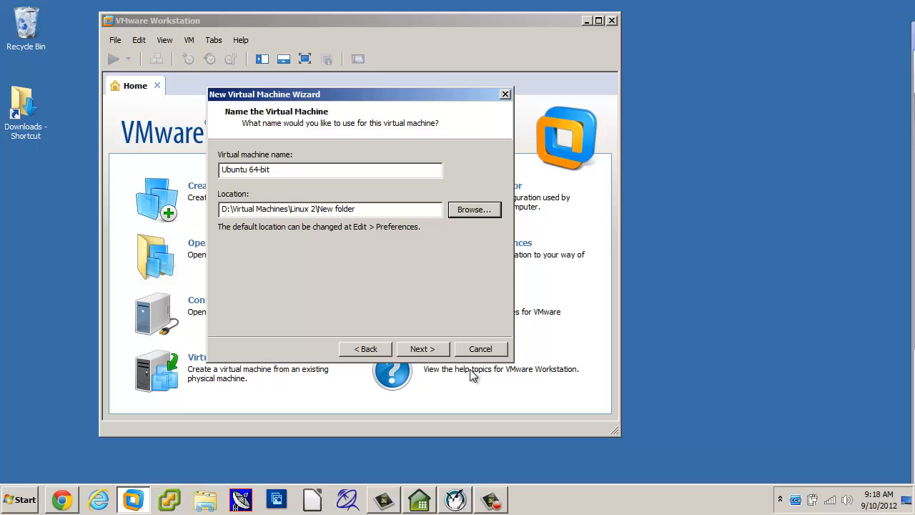
Point the location to D:\Virtual Machines\Linux 2\Ubuntu Desktop 2 in the folder browser.
left_click(396, 205)
left_click(459, 210)
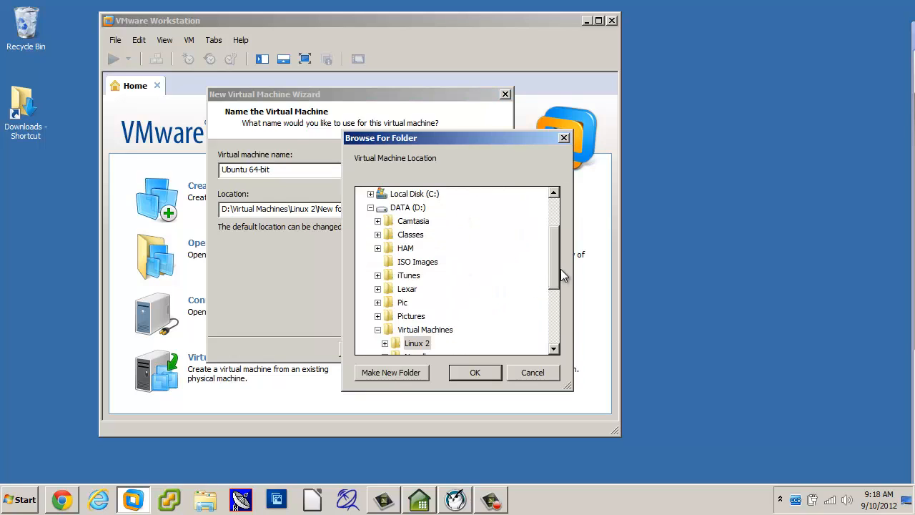
left_click_drag(556, 268, 555, 301)
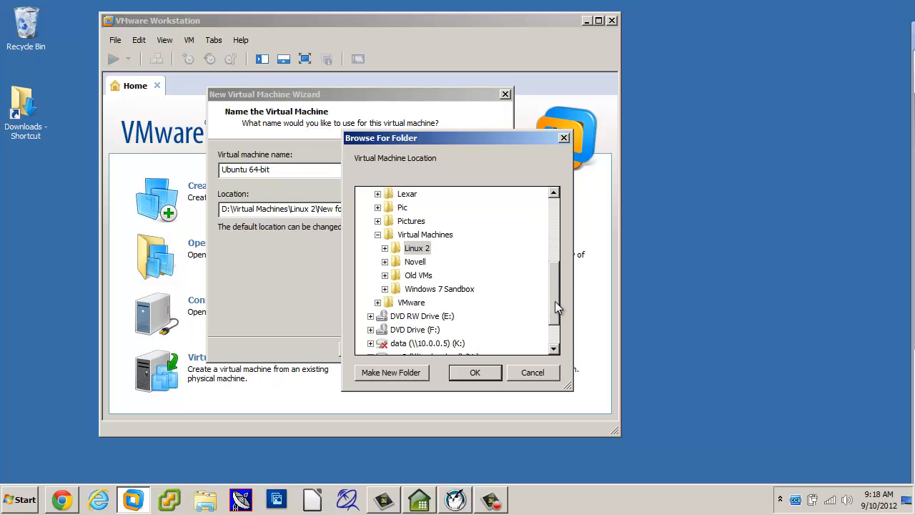
left_click(383, 248)
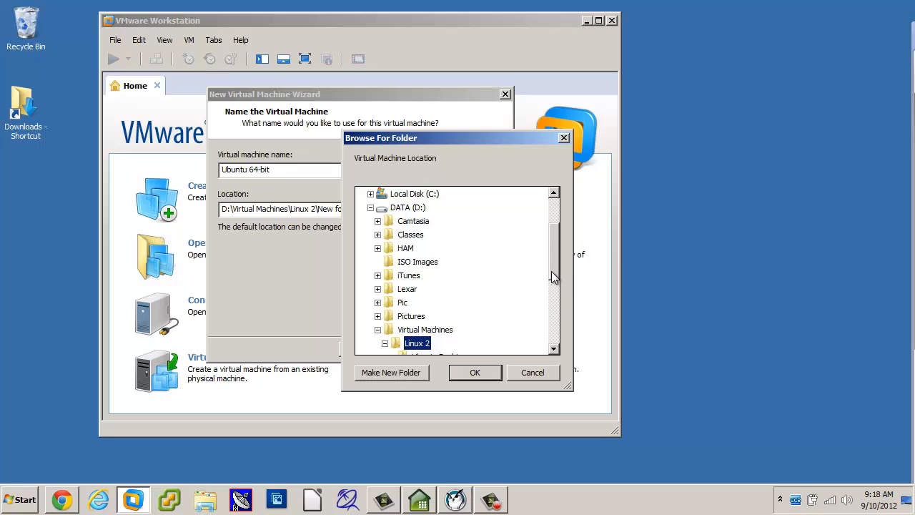
left_click_drag(554, 277, 548, 306)
left_click(457, 279)
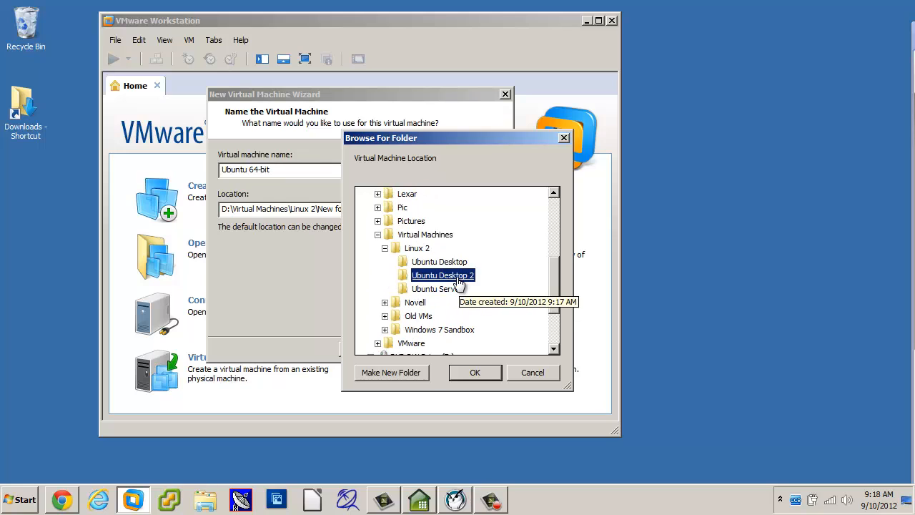
left_click(475, 372)
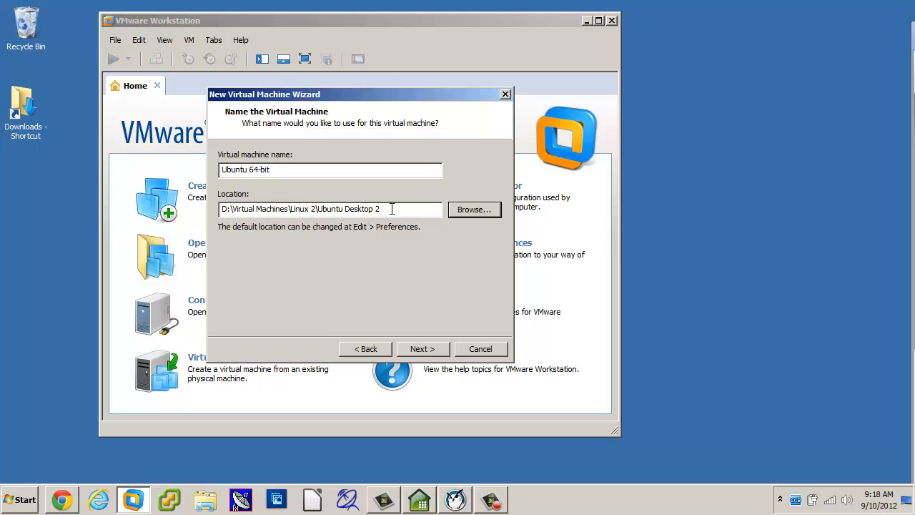
Replace '64-bit' in the Virtual machine name so it reads 'Ubuntu Desktop 2'.
left_click(315, 173)
key("BackSpace")
key("BackSpace")
key("BackSpace")
key("BackSpace")
key("BackSpace")
key("BackSpace")
type("Di")
key("BackSpace")
type("esktop")
type("2")
Accept the name and location, then keep 1 processor with 1 core.
left_click(427, 348)
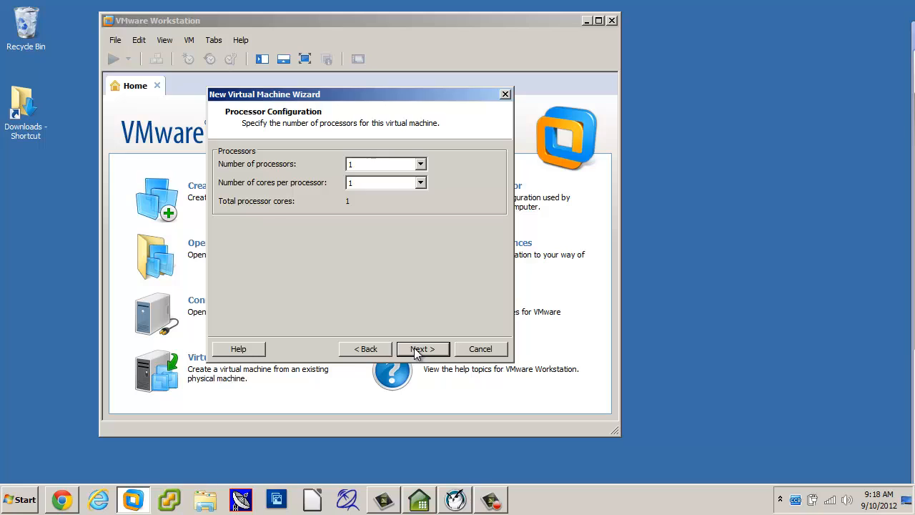
left_click(421, 349)
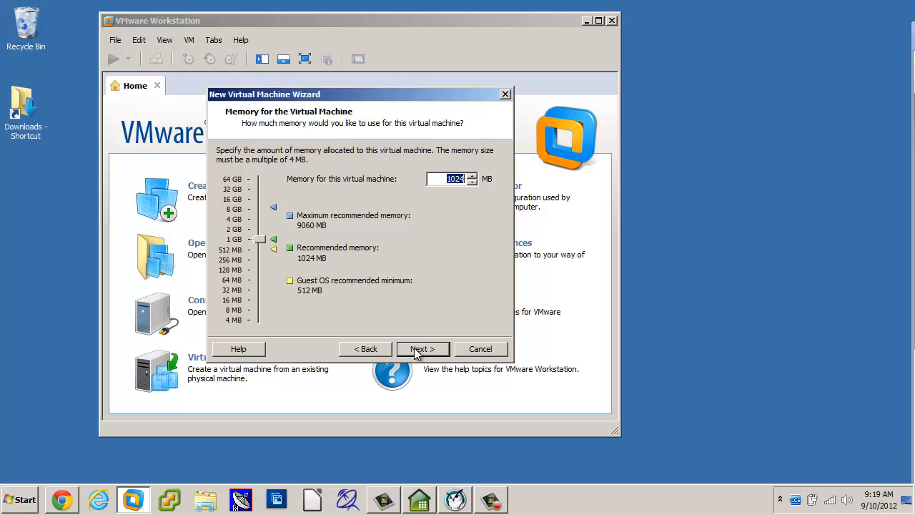
Raise the virtual machine's memory to 2048 MB and proceed.
left_click(239, 231)
left_click(421, 354)
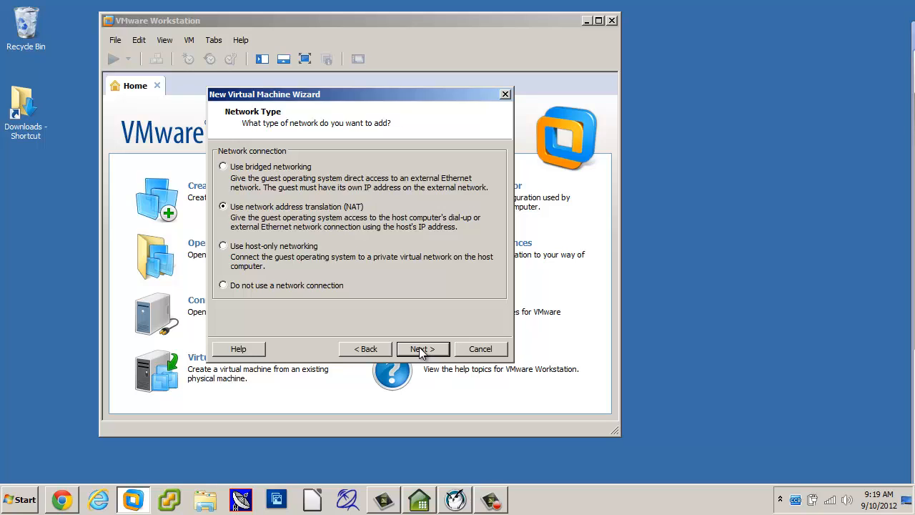
Keep NAT networking and the recommended LSI Logic controller.
left_click(421, 350)
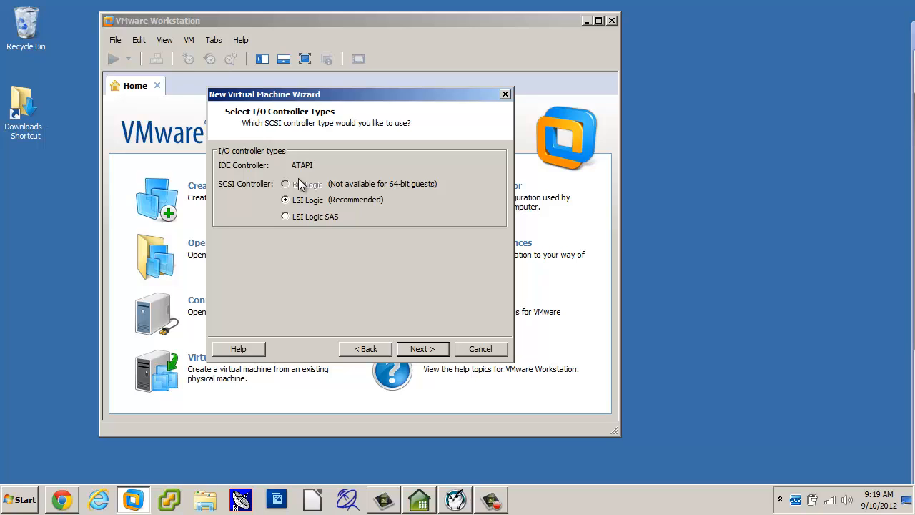
left_click(419, 351)
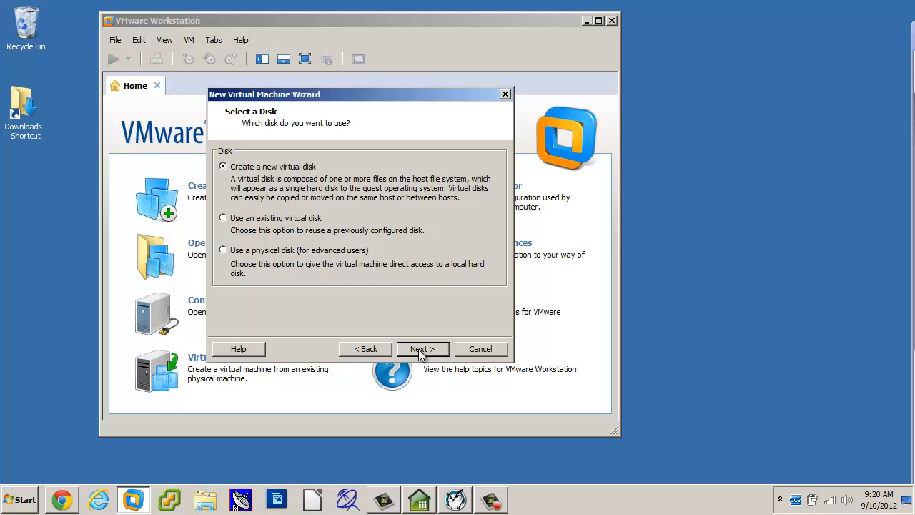
Choose to create a new virtual disk and keep the SCSI disk type.
left_click(419, 349)
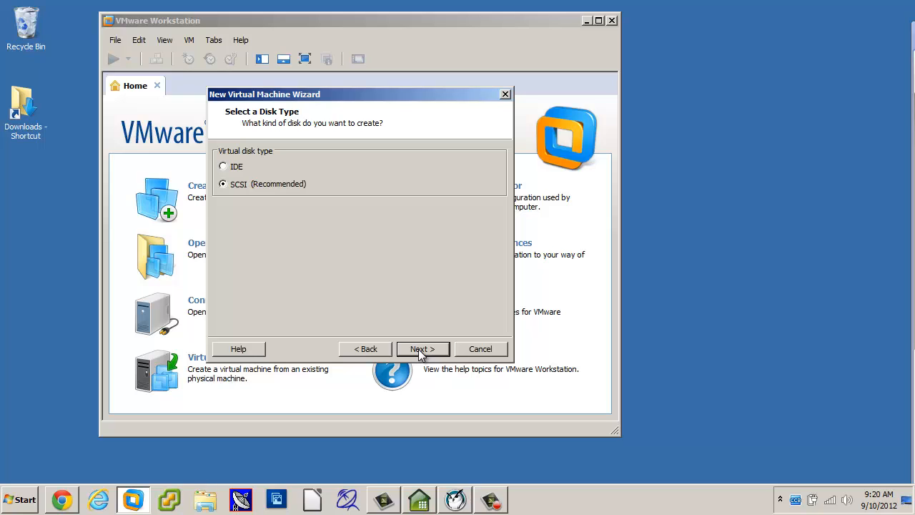
left_click(418, 349)
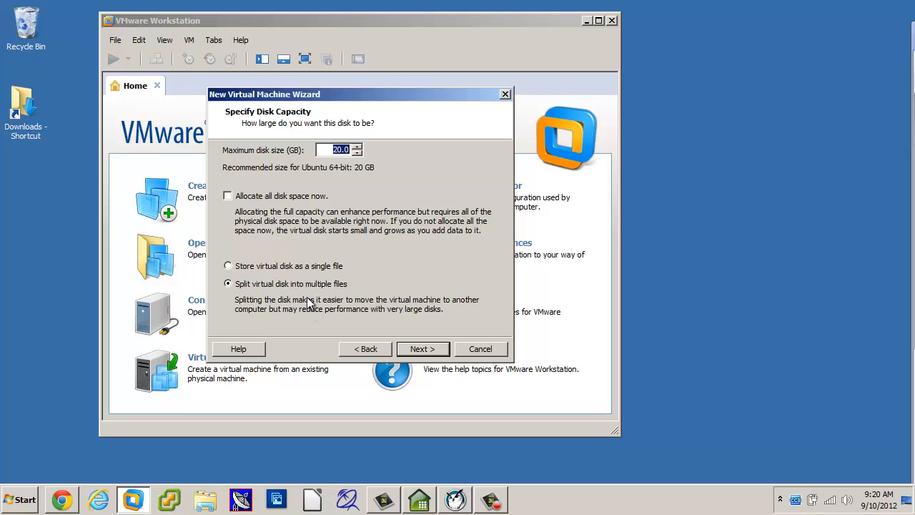
Store the 20.0 GB virtual disk as a single file and accept the capacity settings.
left_click(299, 267)
left_click(301, 290)
left_click(424, 350)
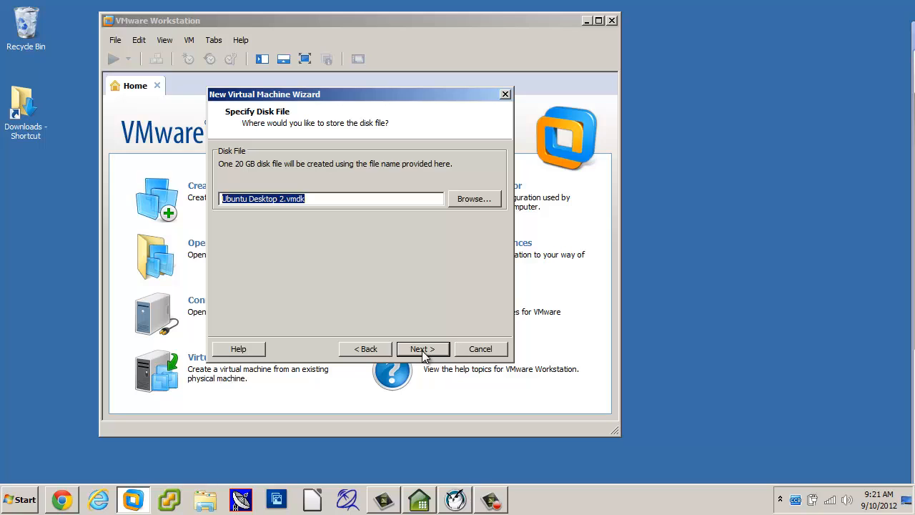
Accept Ubuntu Desktop 2.vmdk, finish creating the VM, and maximize the Workstation window.
left_click(422, 351)
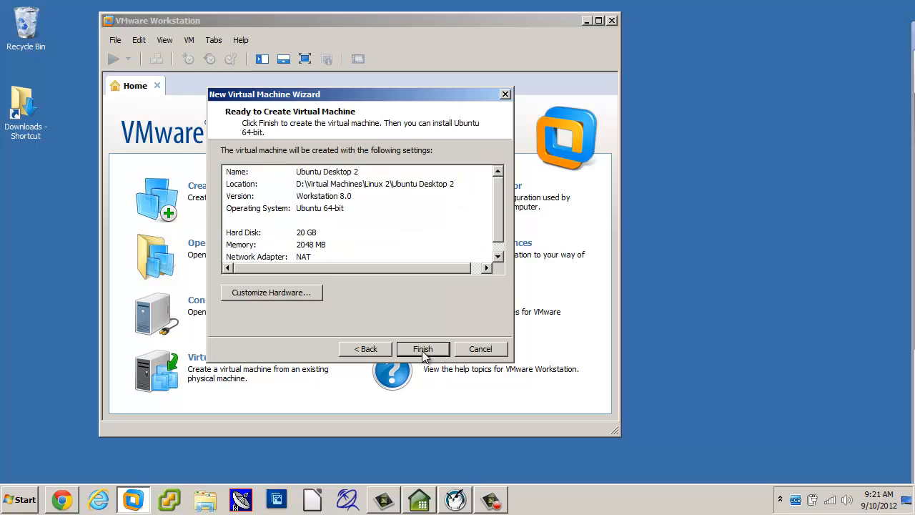
left_click(422, 352)
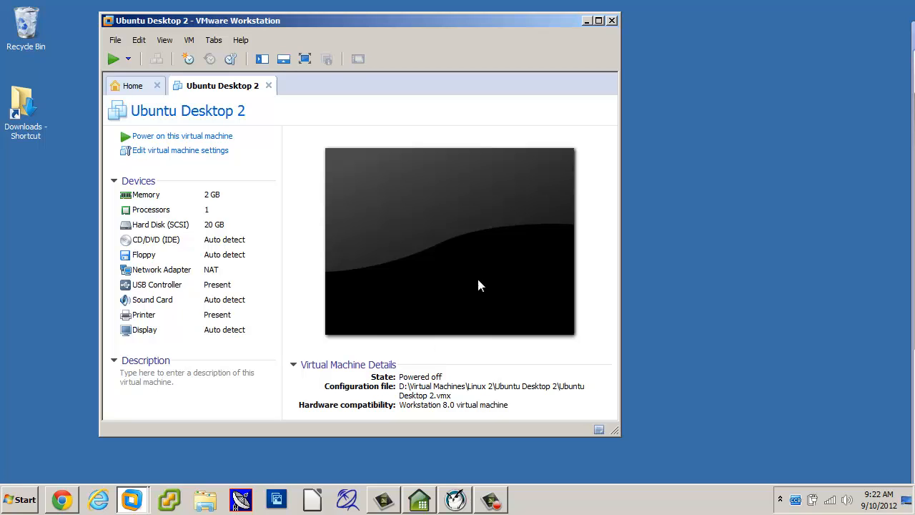
left_click(600, 21)
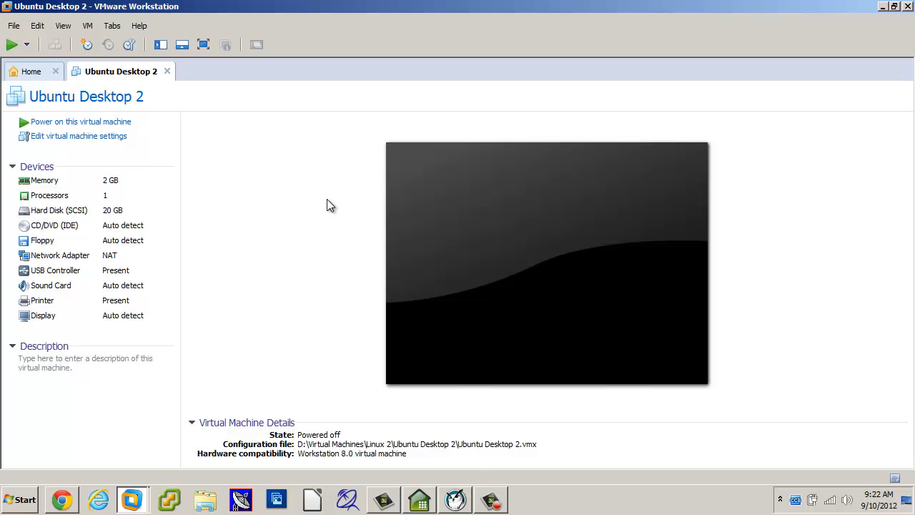
Switch to the Home tab and open the File menu.
left_click(32, 73)
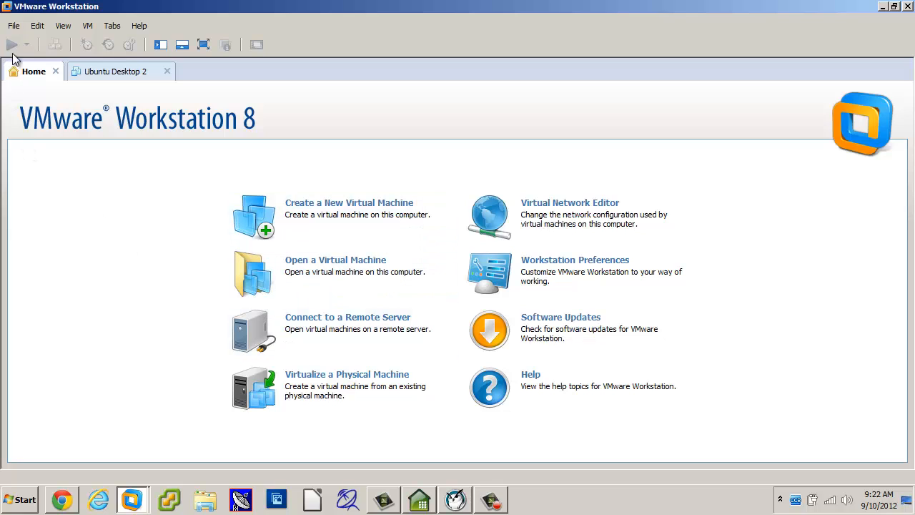
left_click(14, 27)
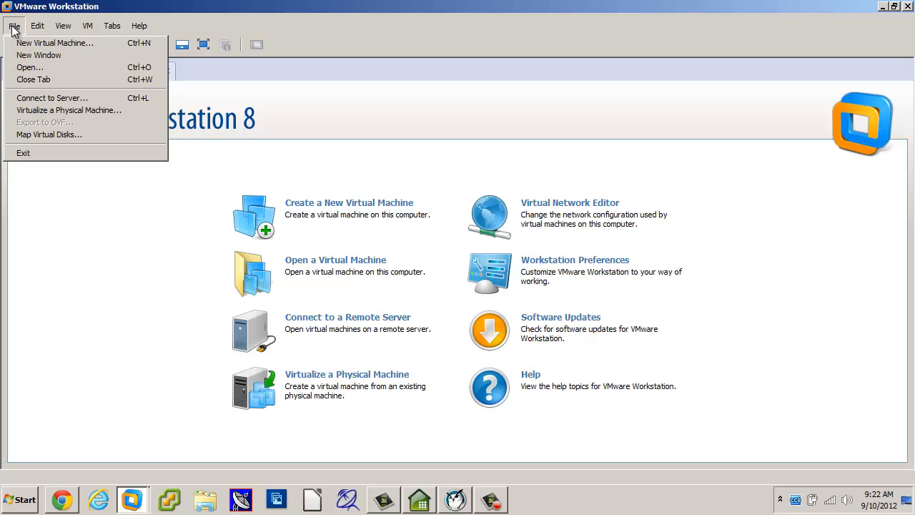
Look through the View and Tabs menus, then close the Home tab.
left_click(61, 336)
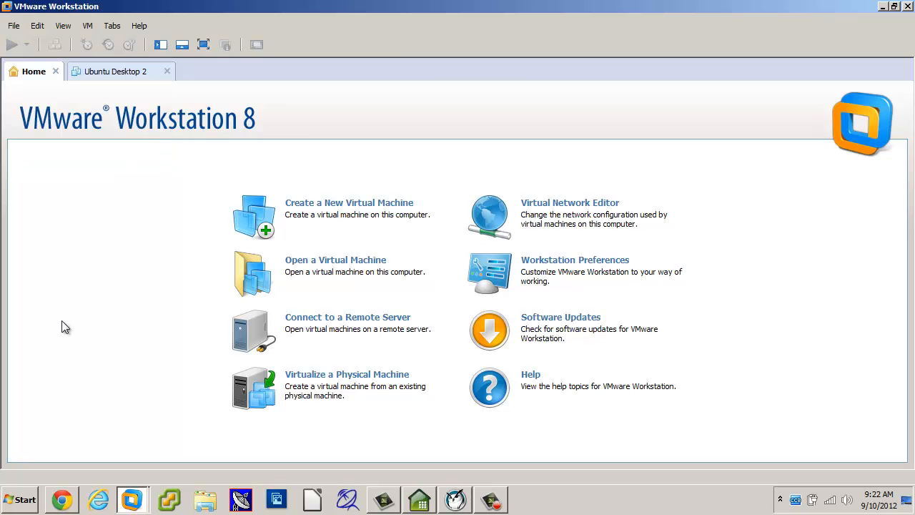
left_click(55, 72)
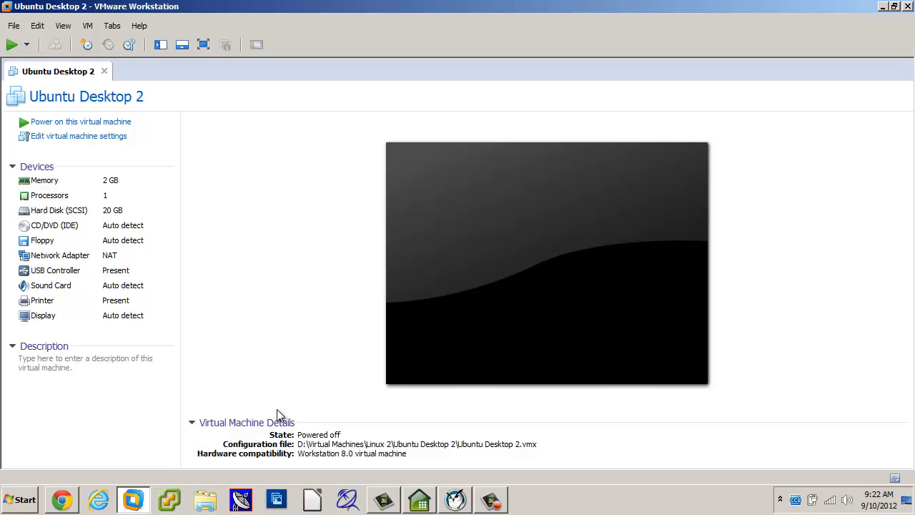
left_click(114, 26)
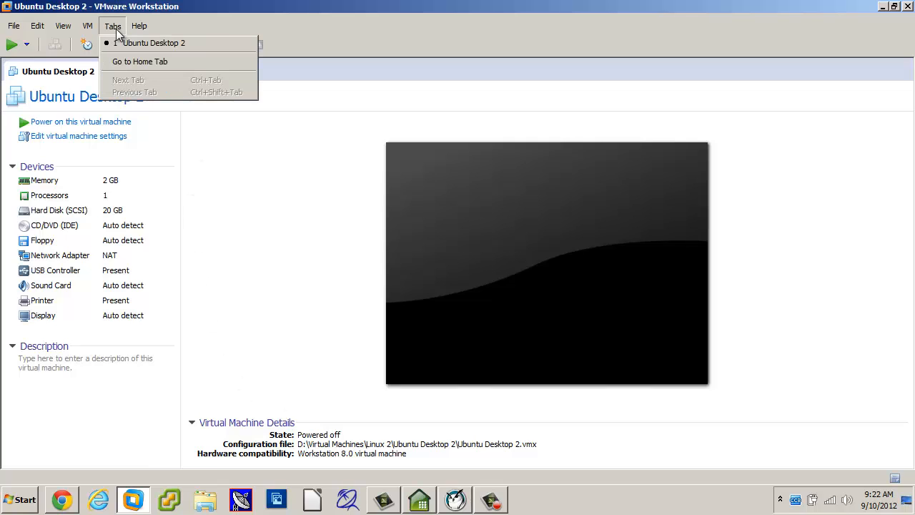
left_click(167, 62)
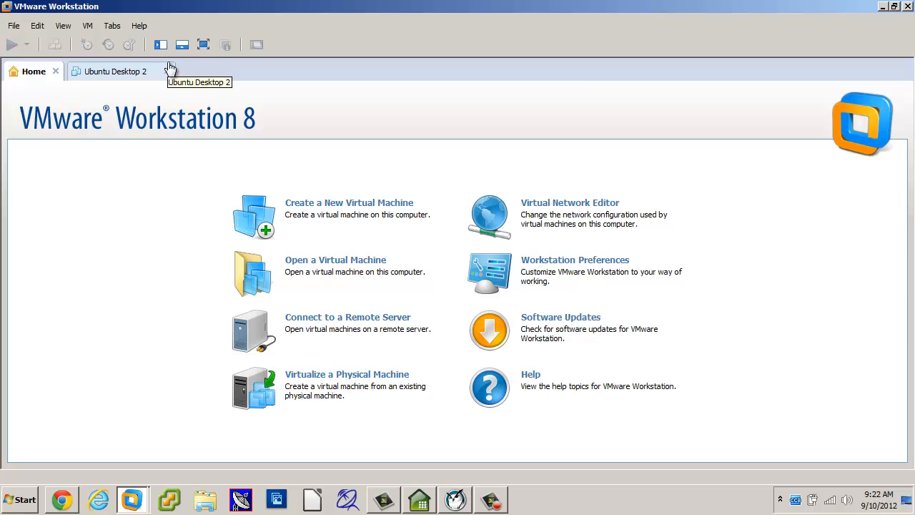
left_click(58, 31)
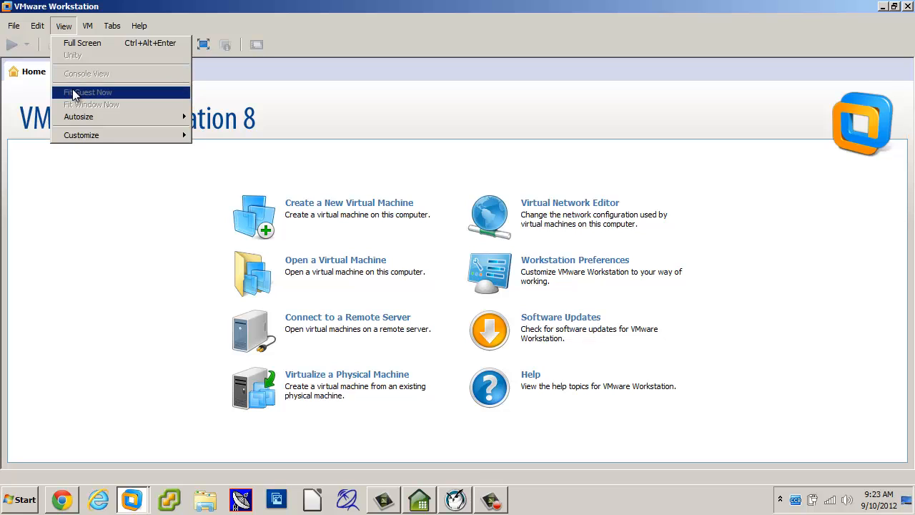
left_click(74, 215)
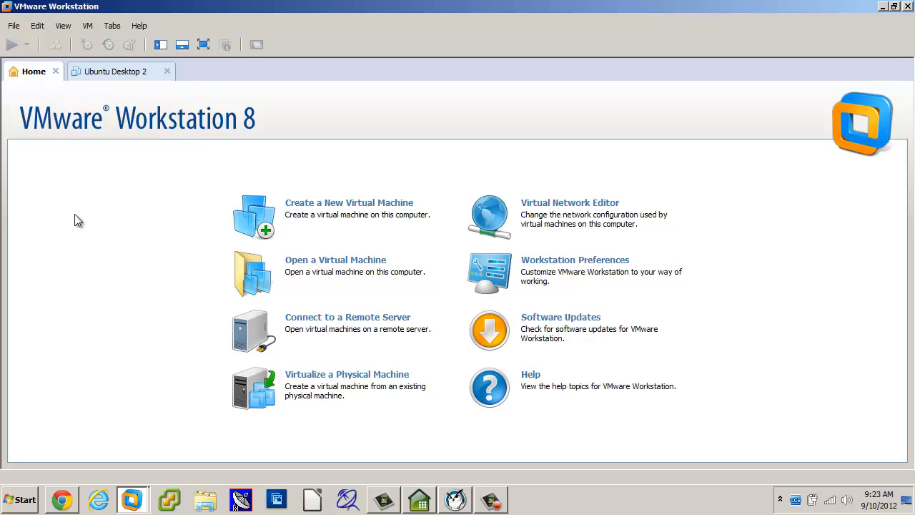
left_click(109, 27)
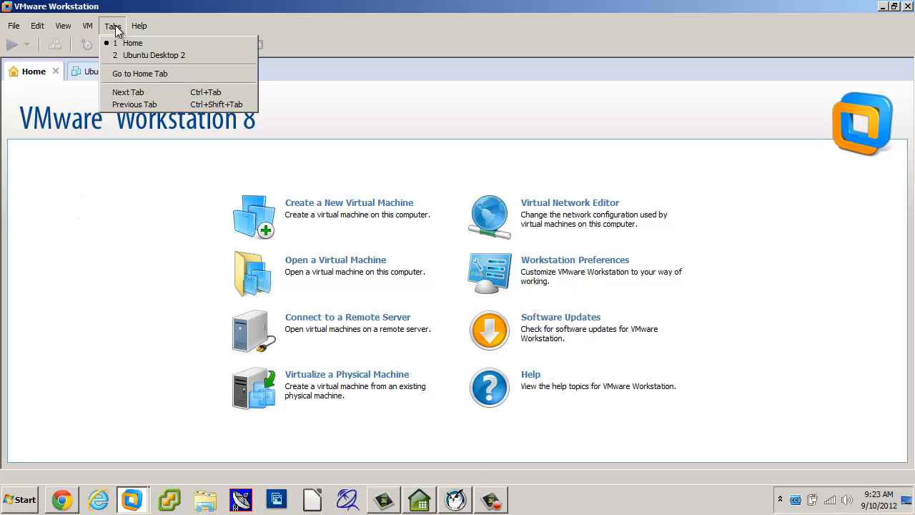
left_click(55, 71)
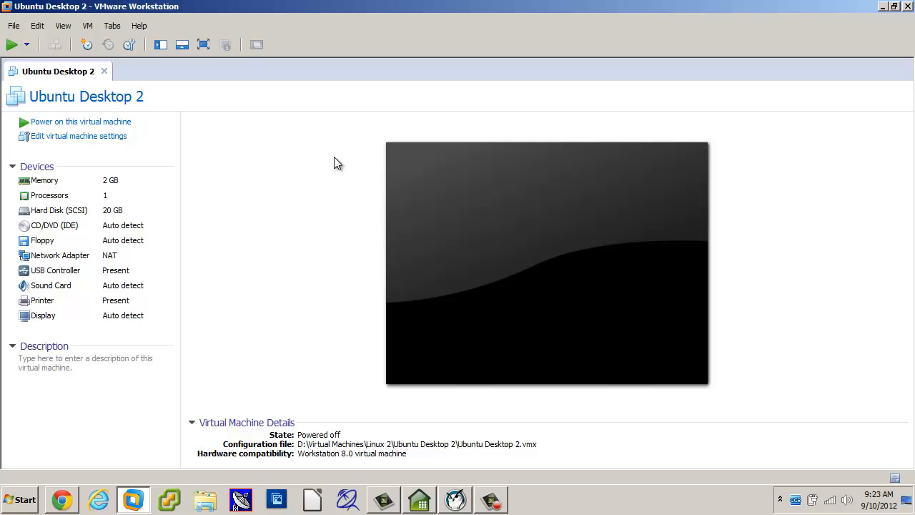
Open the CD/DVD (IDE) device settings and select 'Use ISO image file'.
left_click(71, 227)
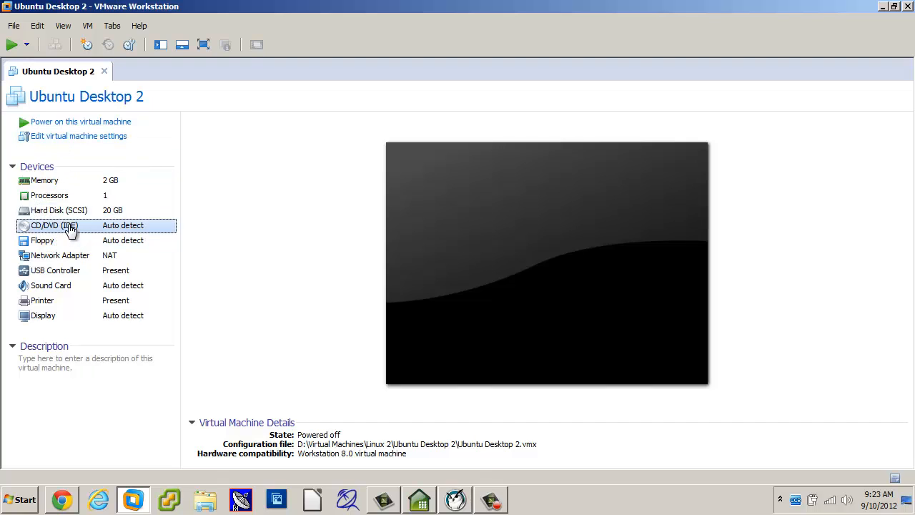
double_click(70, 227)
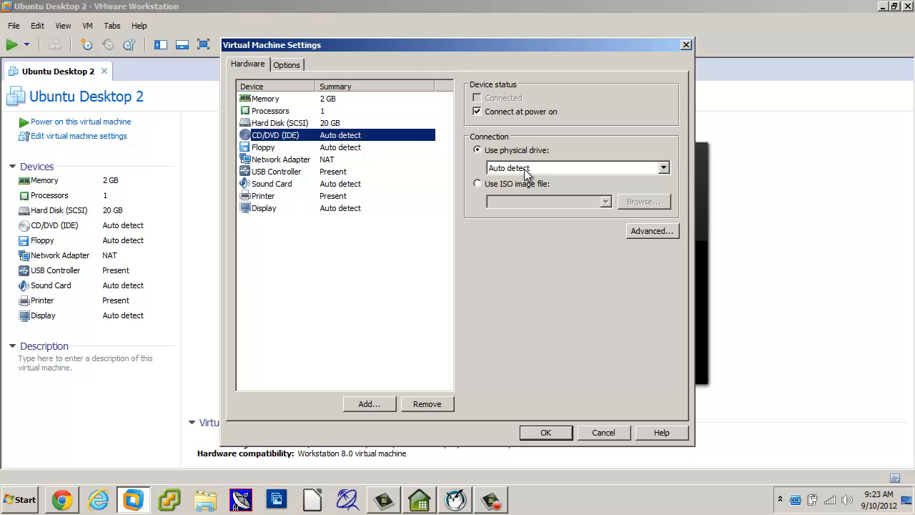
left_click(477, 184)
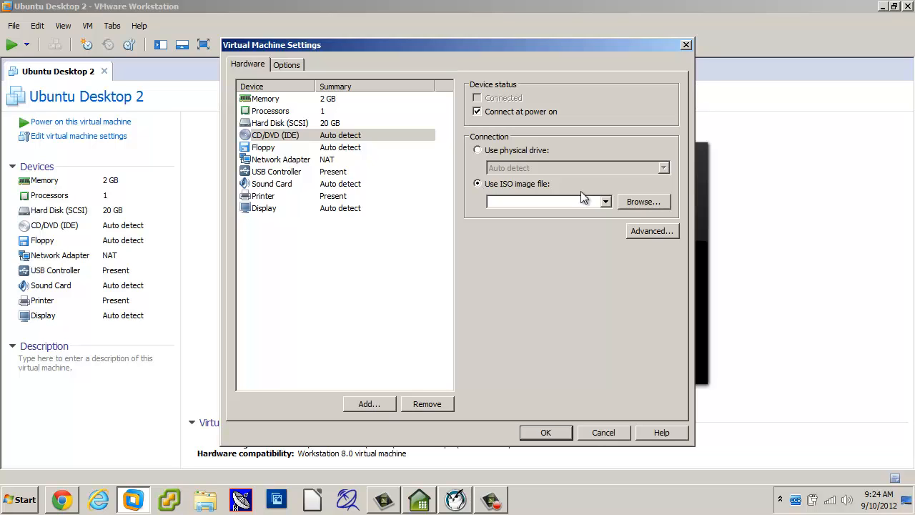
Browse to the ISO Images folder on the DATA (D:) drive.
left_click(653, 201)
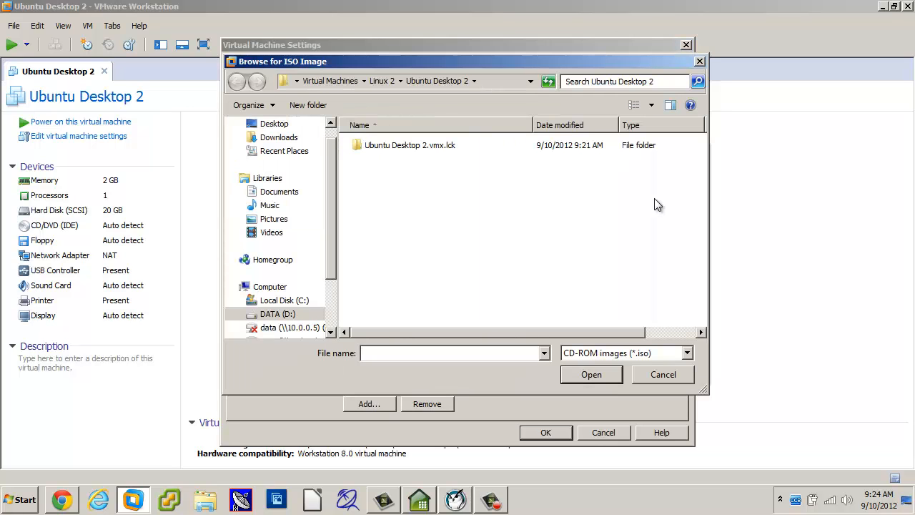
left_click(329, 80)
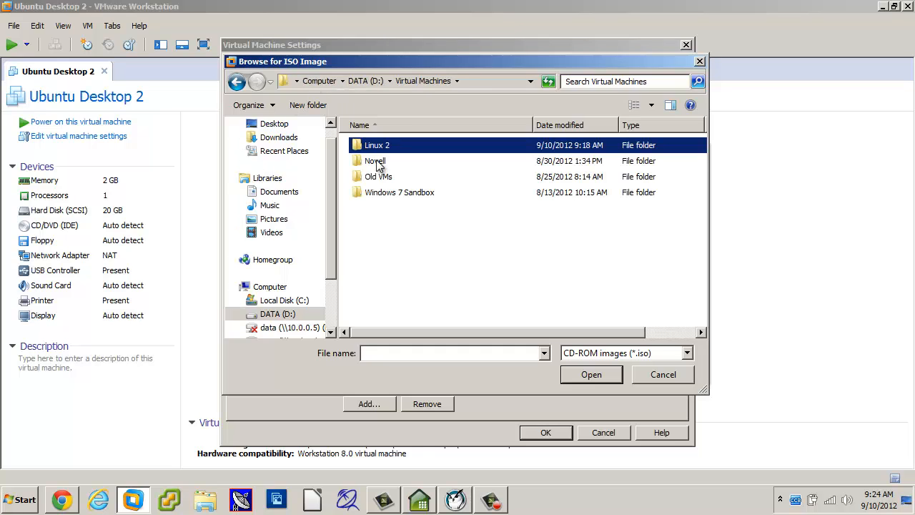
left_click(360, 82)
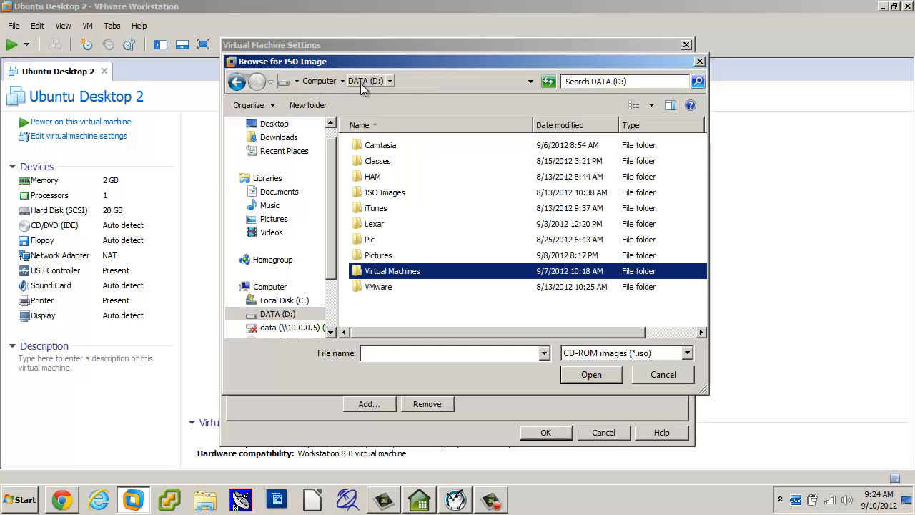
double_click(395, 196)
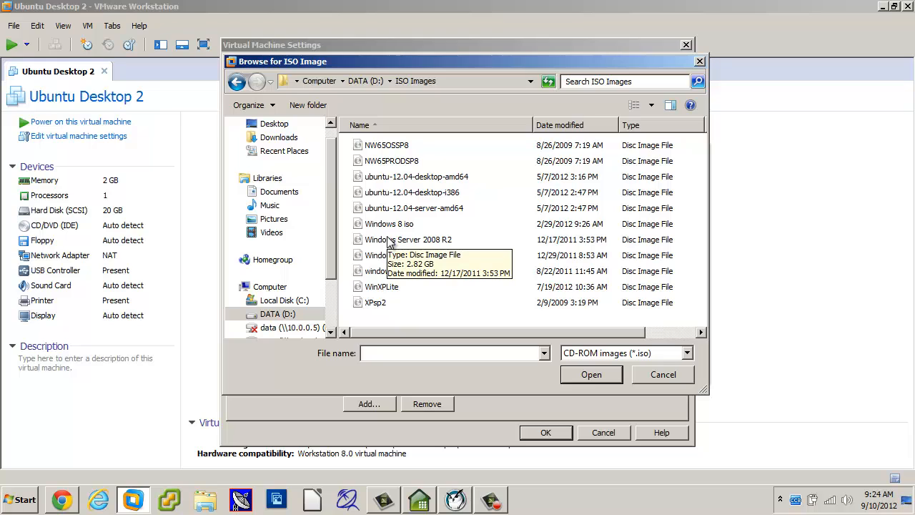
Pick ubuntu-12.04-desktop-amd64 as the ISO image and save the drive settings.
left_click(394, 181)
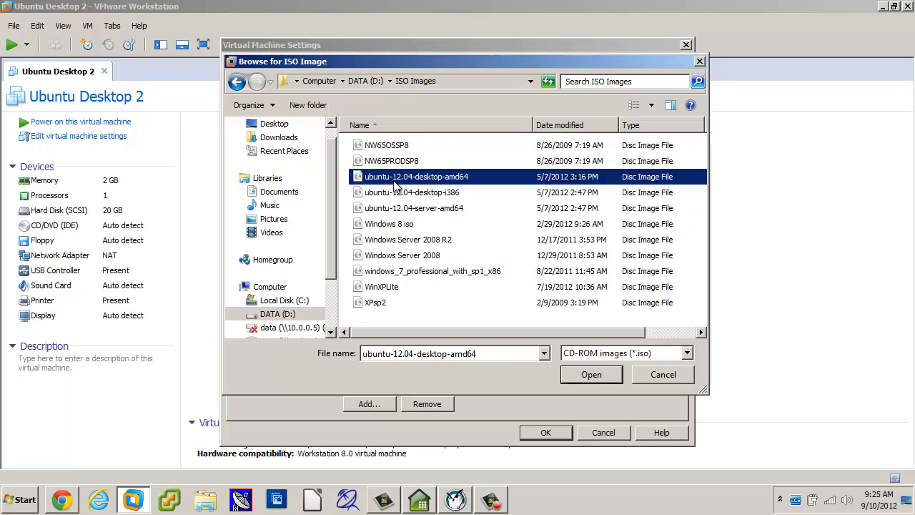
left_click(411, 193)
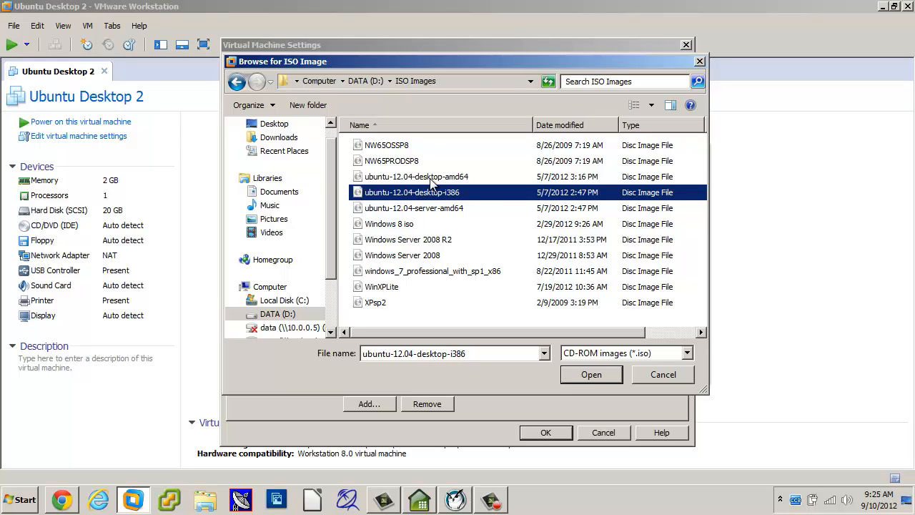
left_click(430, 178)
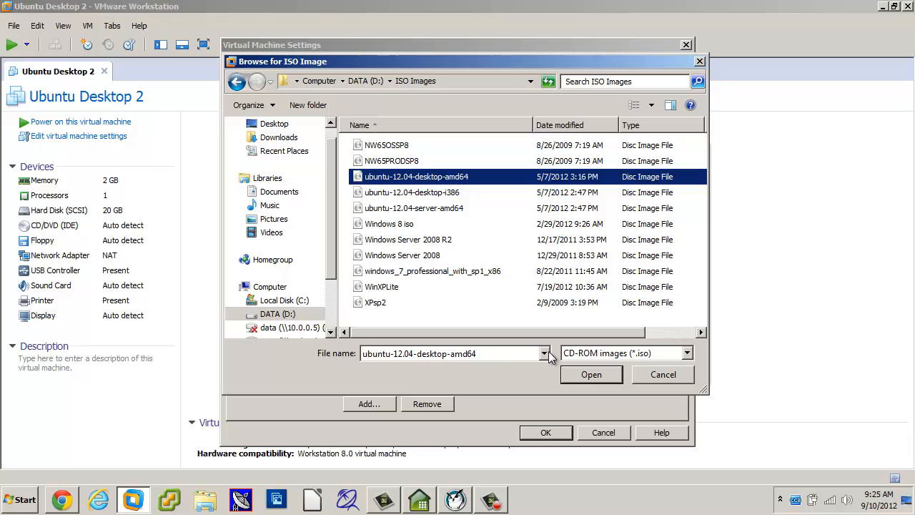
left_click(580, 376)
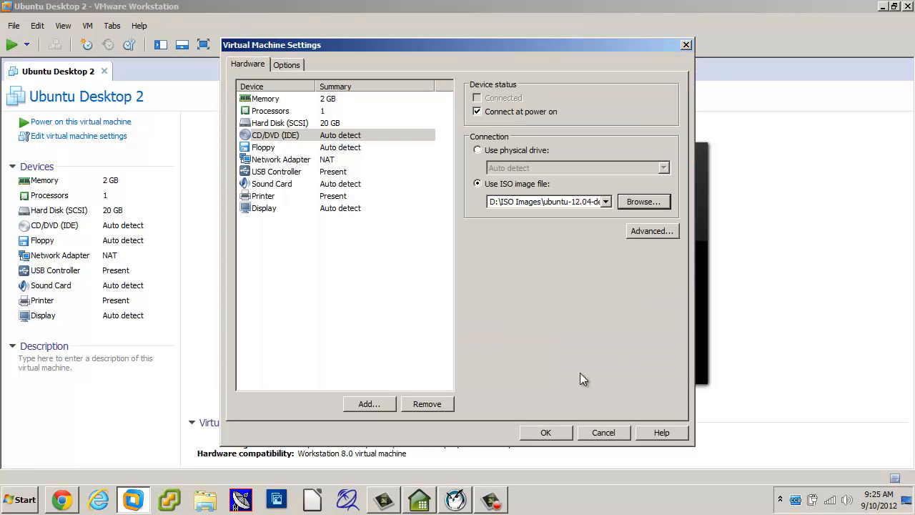
left_click(554, 433)
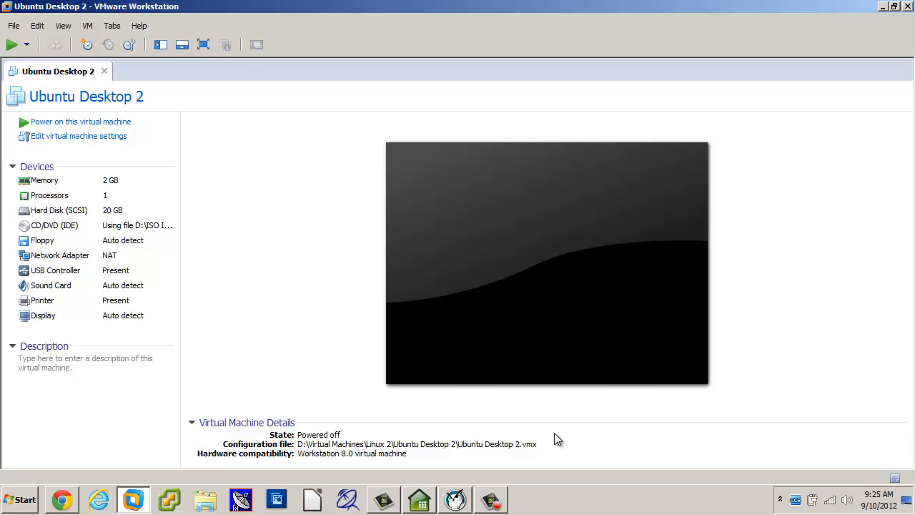
left_click(112, 128)
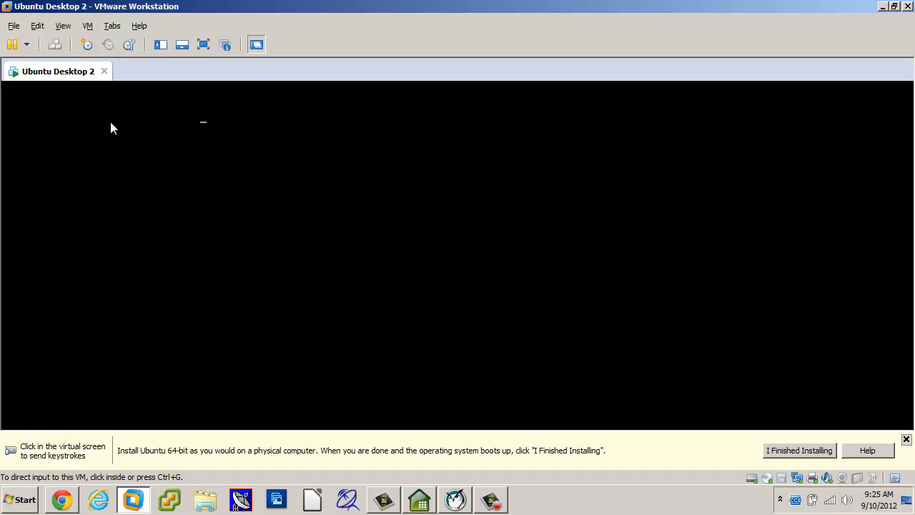
key("ctrl+alt+Return")
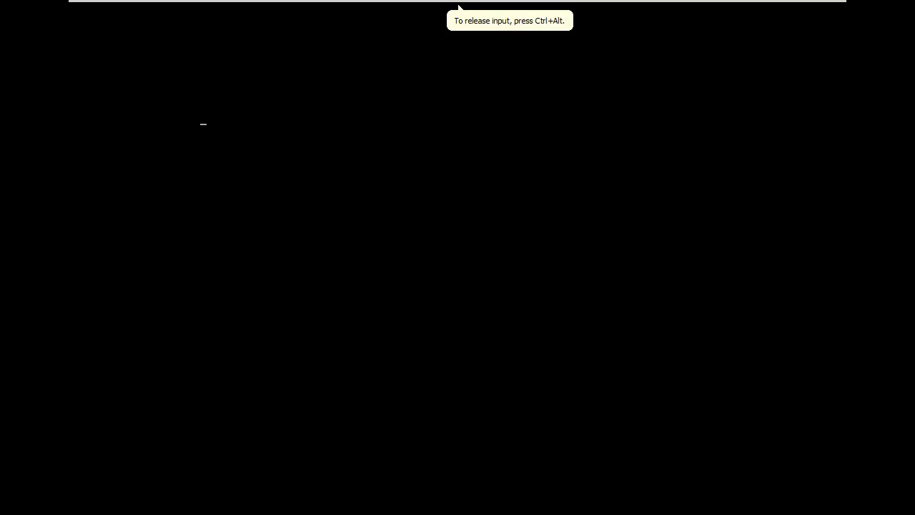
key("ctrl+alt")
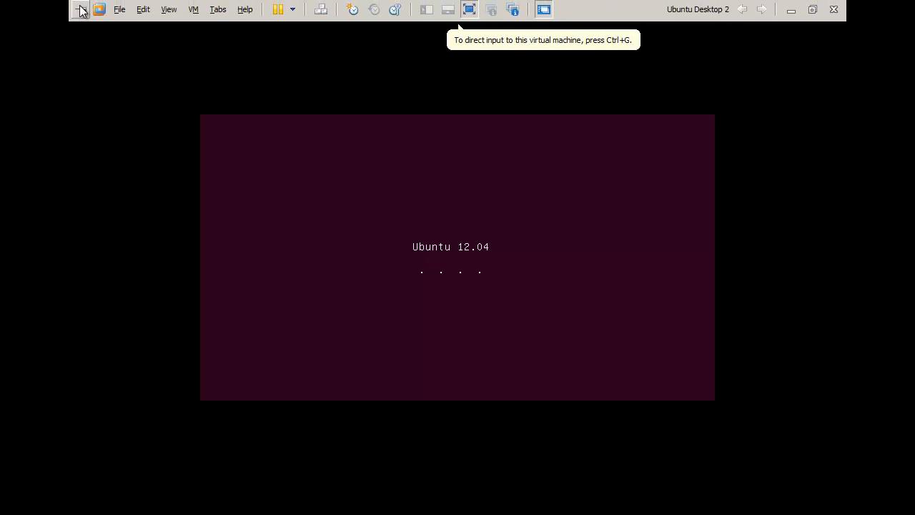
left_click(81, 10)
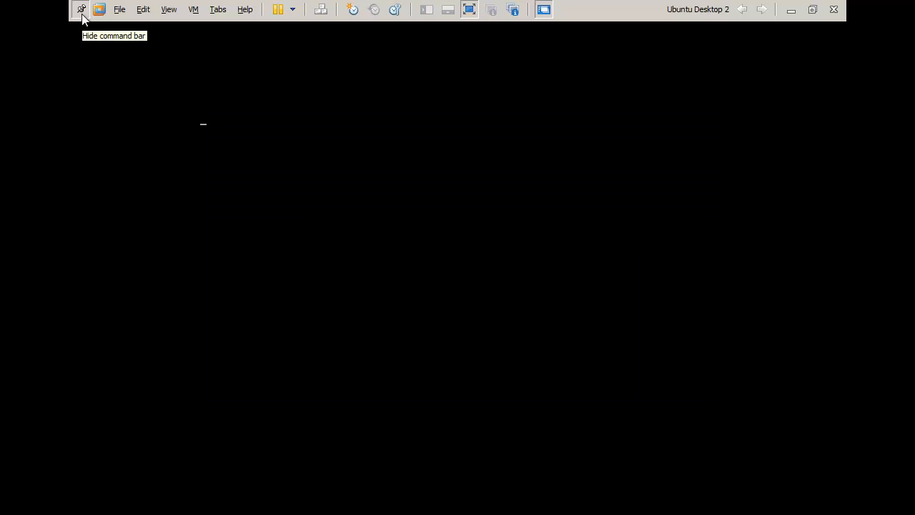
left_click(82, 15)
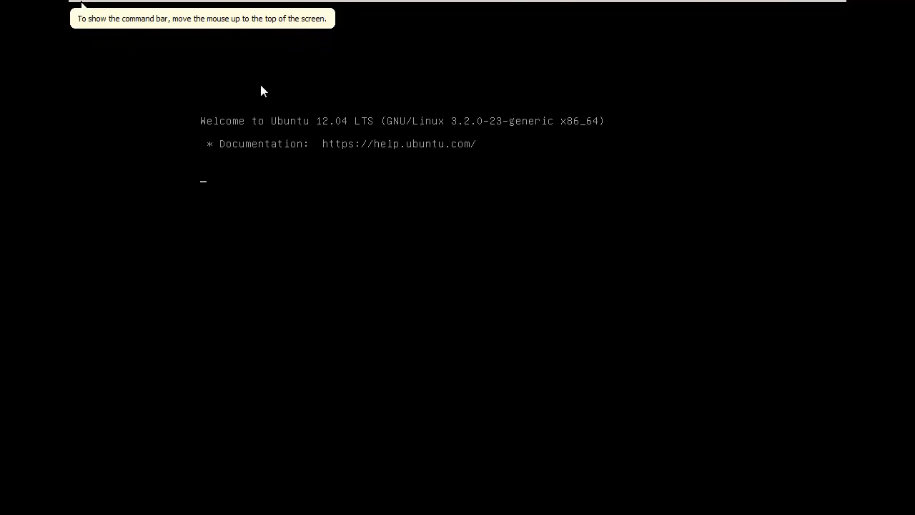
mouse_move(404, 4)
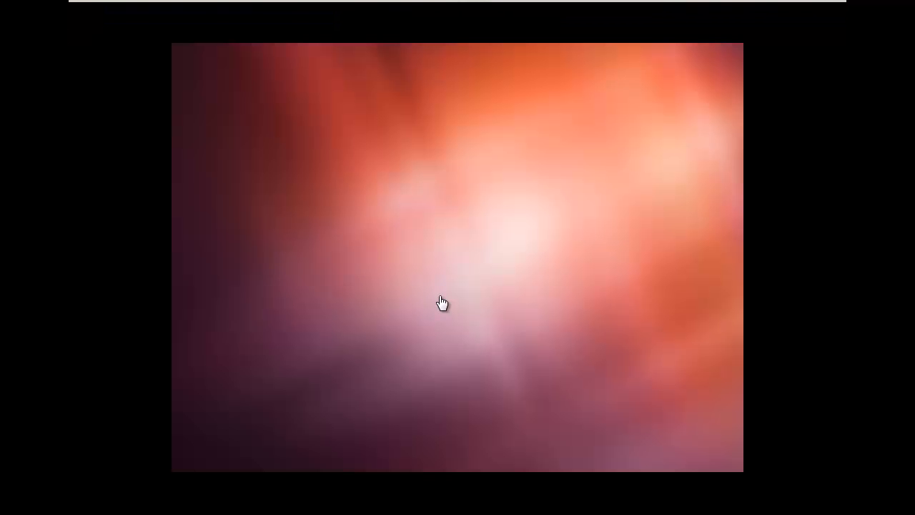
Give the virtual machine keyboard and mouse focus while the Ubuntu installer loads.
left_click(441, 303)
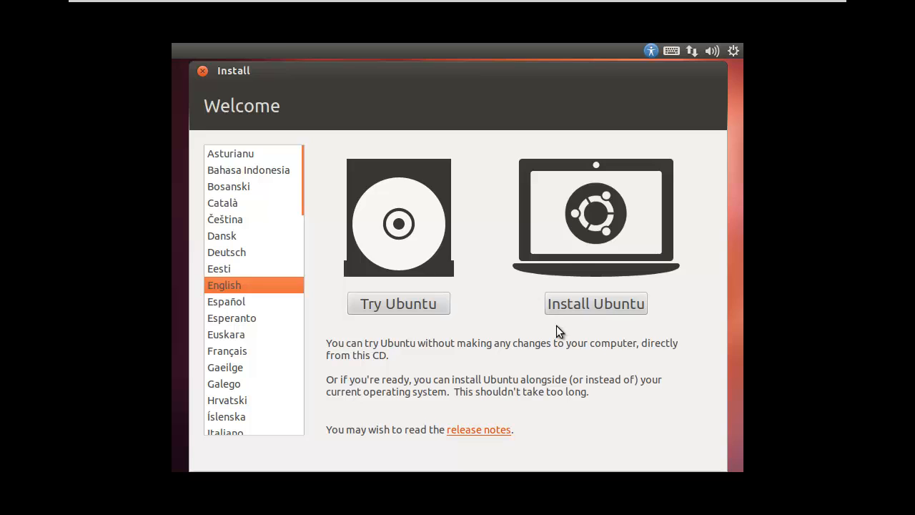
Choose Install Ubuntu on the English Welcome screen.
left_click(599, 306)
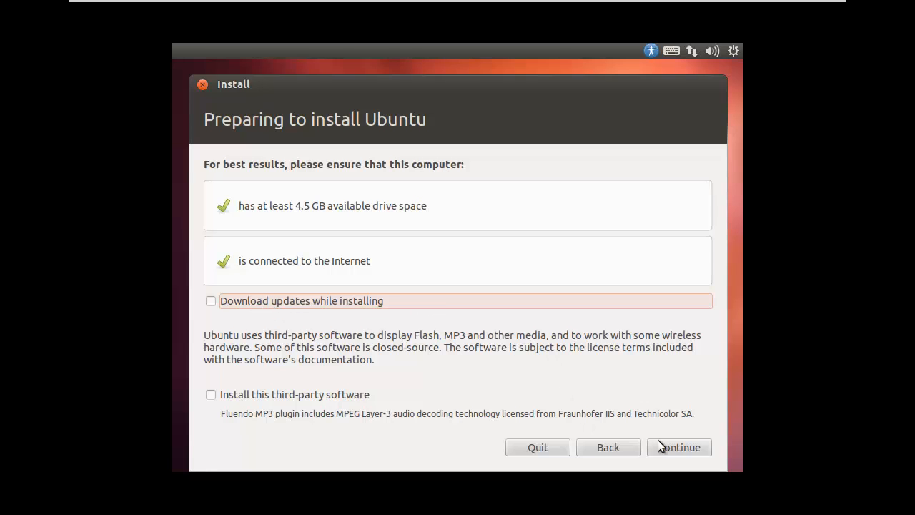
Choose Erase disk and install Ubuntu, using the whole 21.5 GB sda drive.
left_click(683, 450)
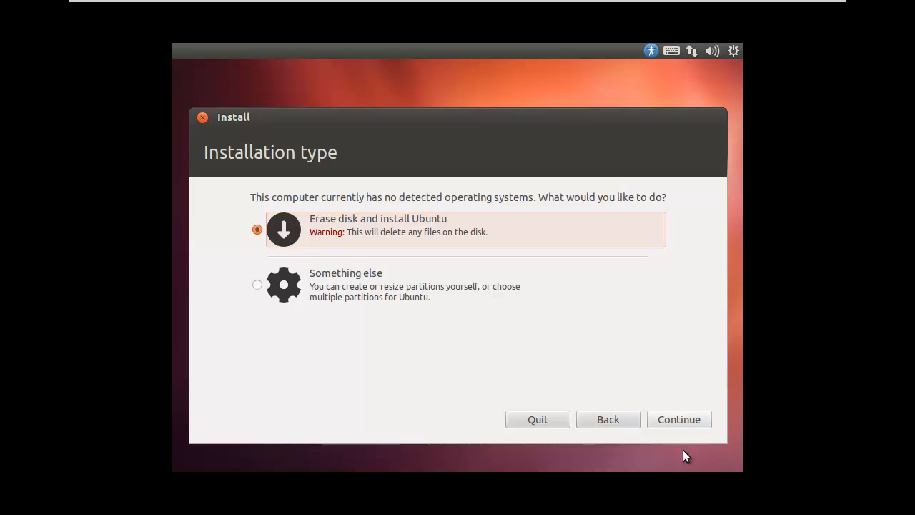
left_click(349, 236)
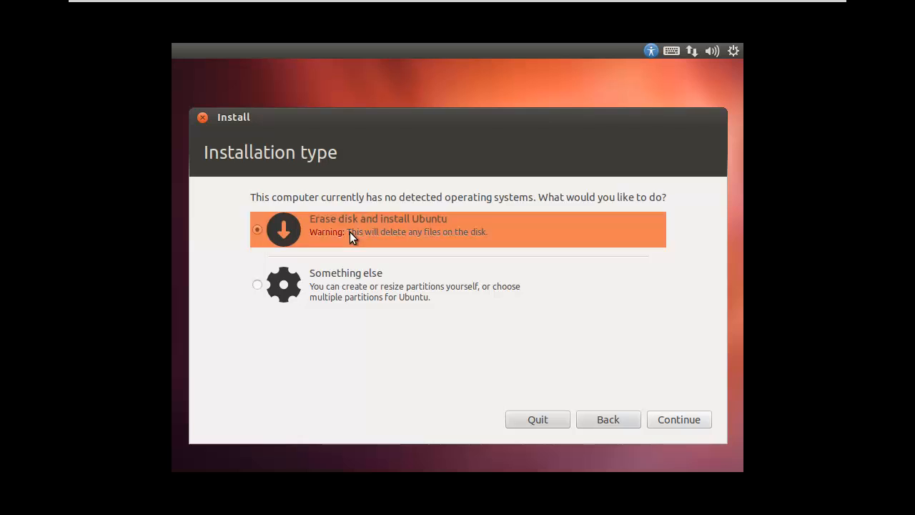
left_click(675, 417)
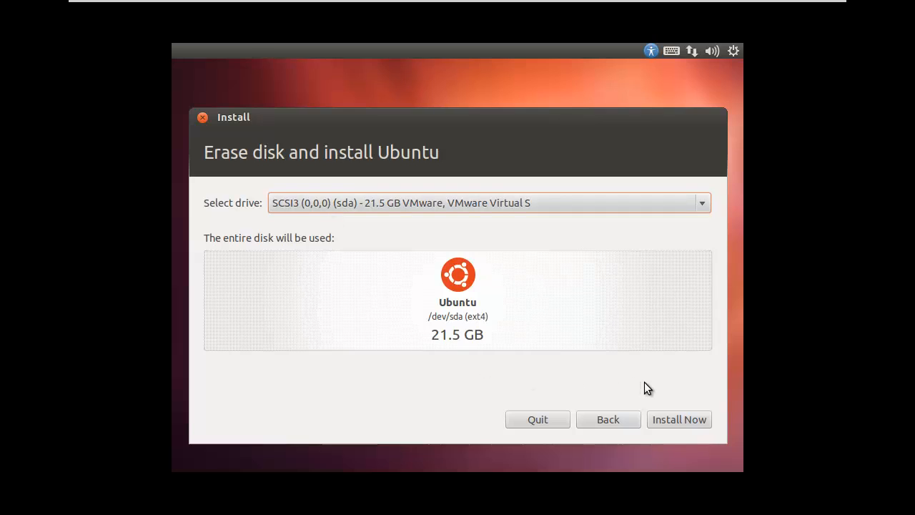
Start the installation with Install Now and keep Chicago as the time zone location.
left_click(665, 421)
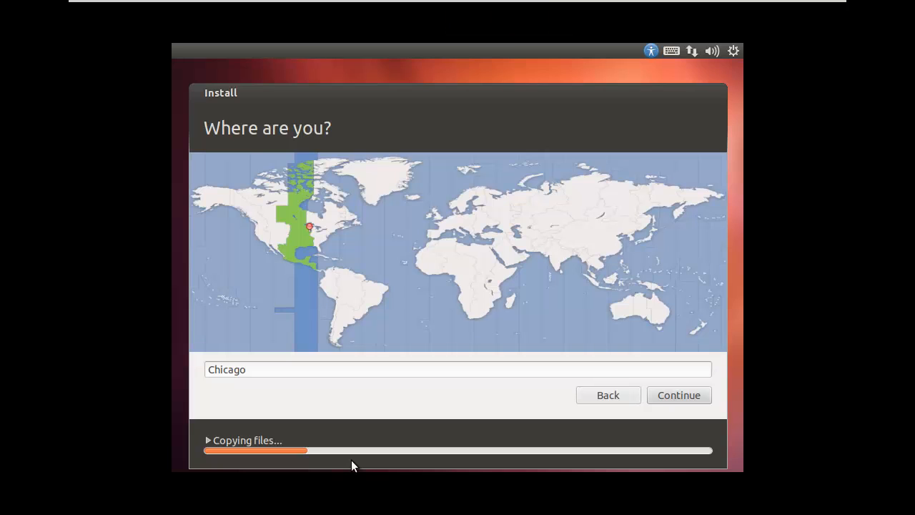
left_click(673, 395)
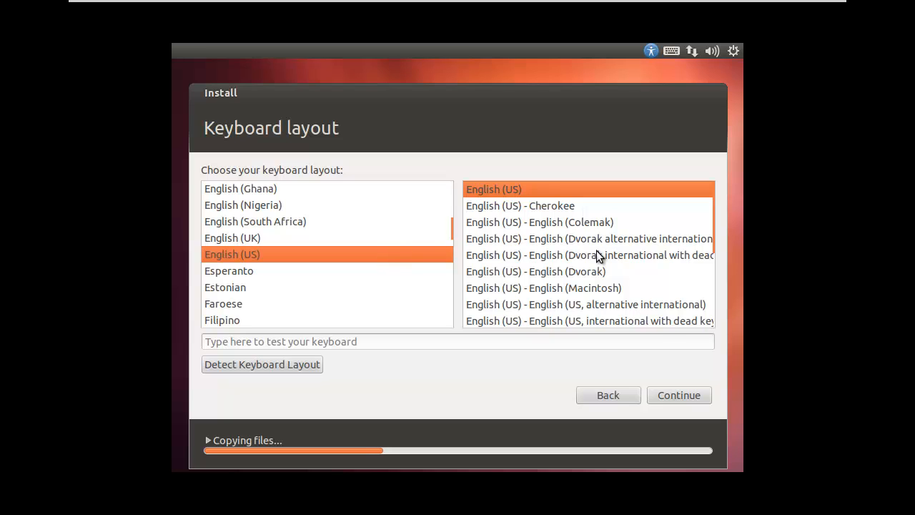
Keep English (US) as the keyboard layout and continue.
left_click(673, 396)
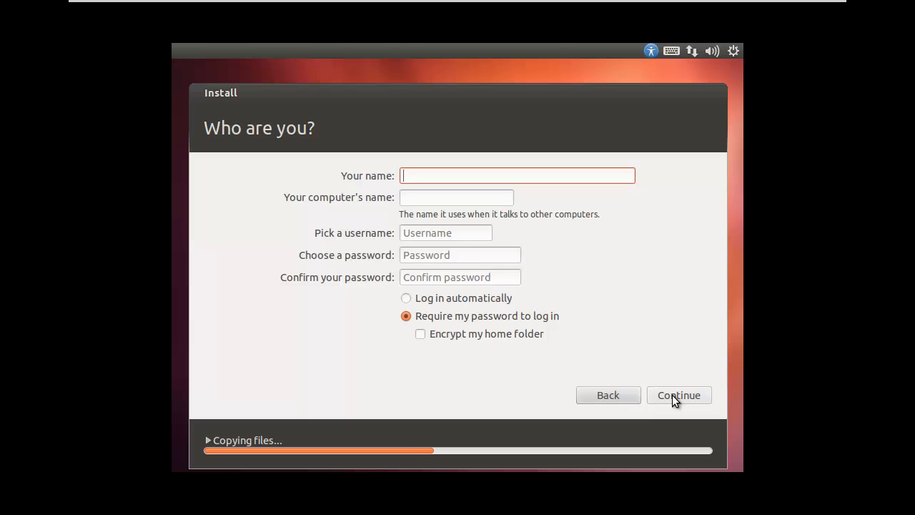
Enter the user's full name, then adjust the suggested computer name and username.
type("Pal")
key("BackSpace")
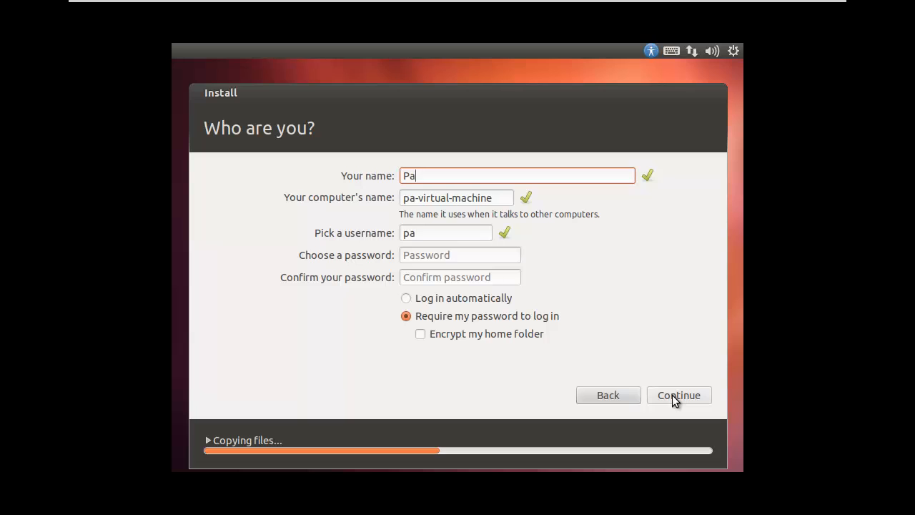
type("ul B")
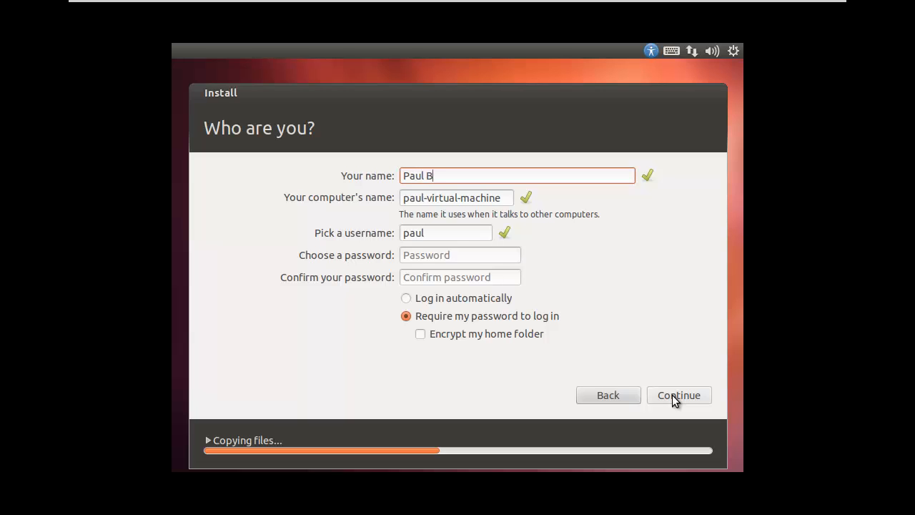
type("enfield")
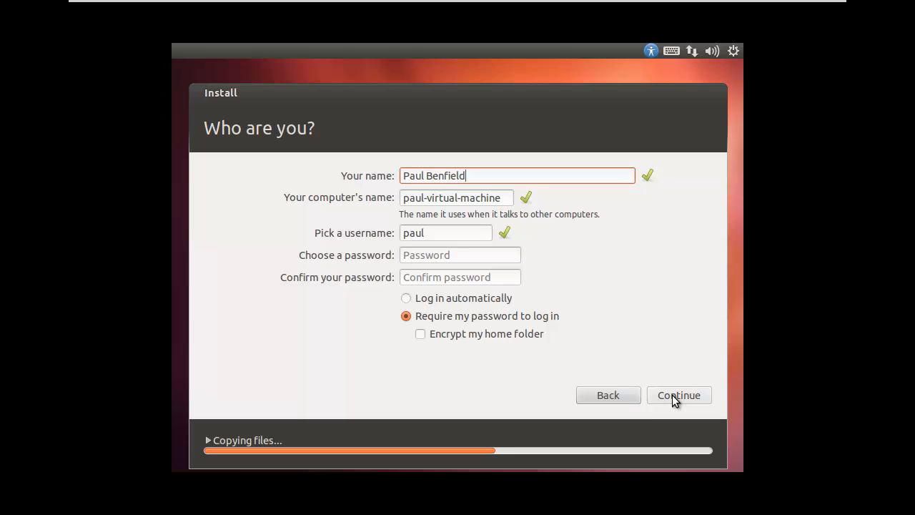
left_click(427, 199)
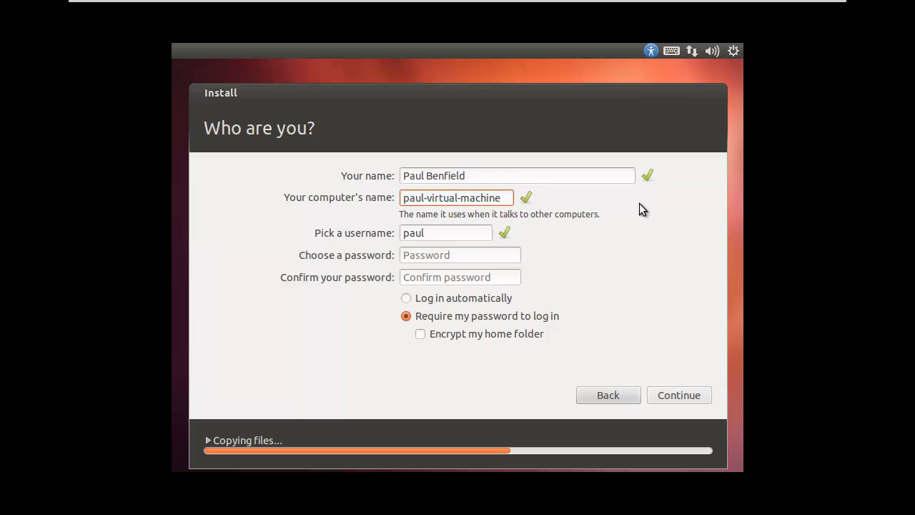
type("b")
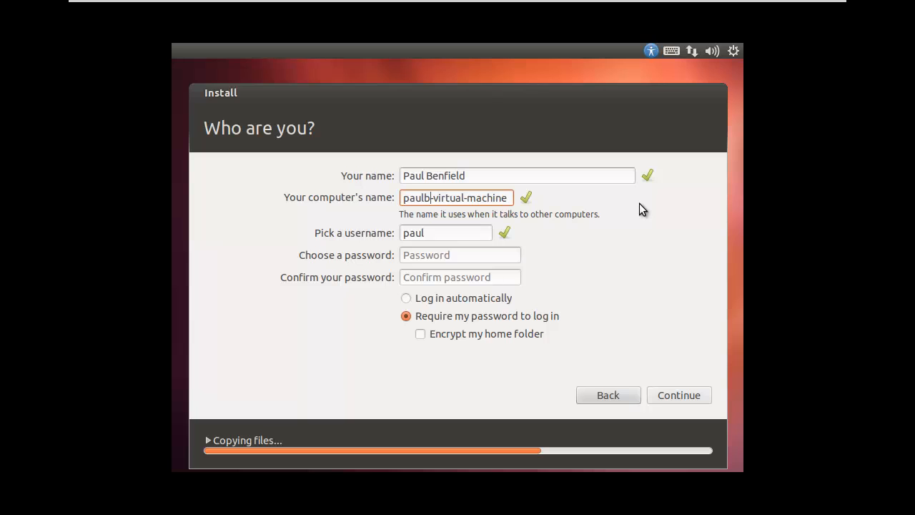
left_click(440, 232)
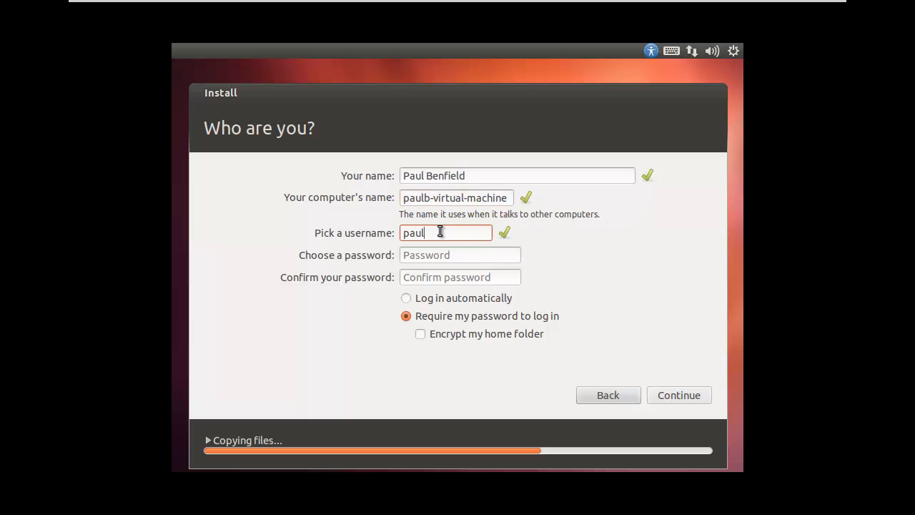
type("b")
Type the account password and repeat it in the confirmation field.
left_click(418, 254)
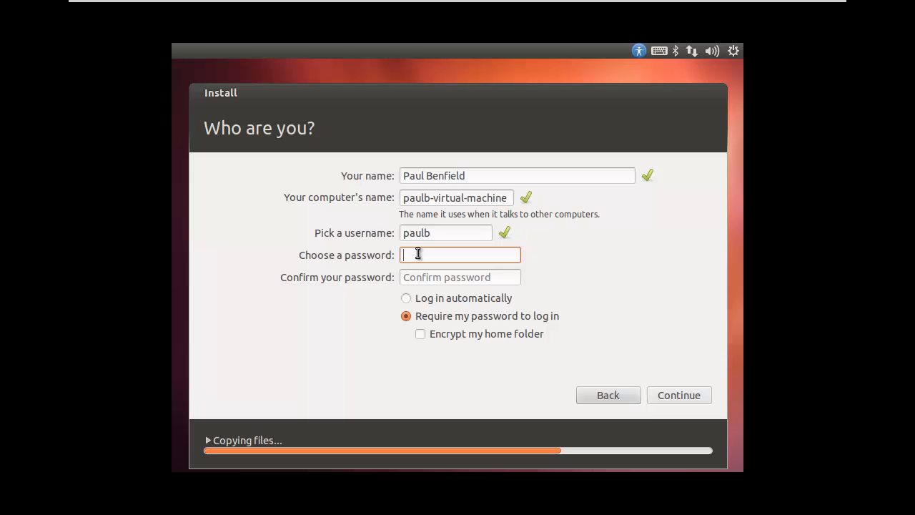
type("********")
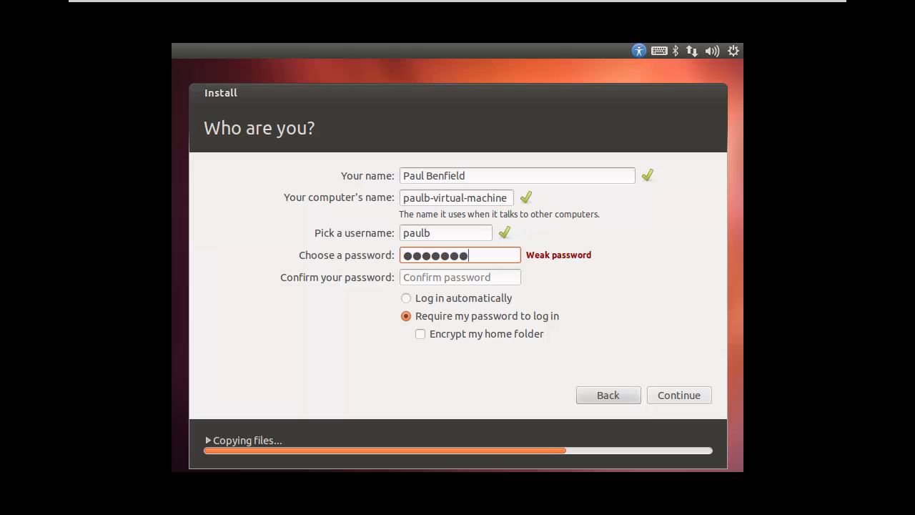
key("Tab")
type("*****")
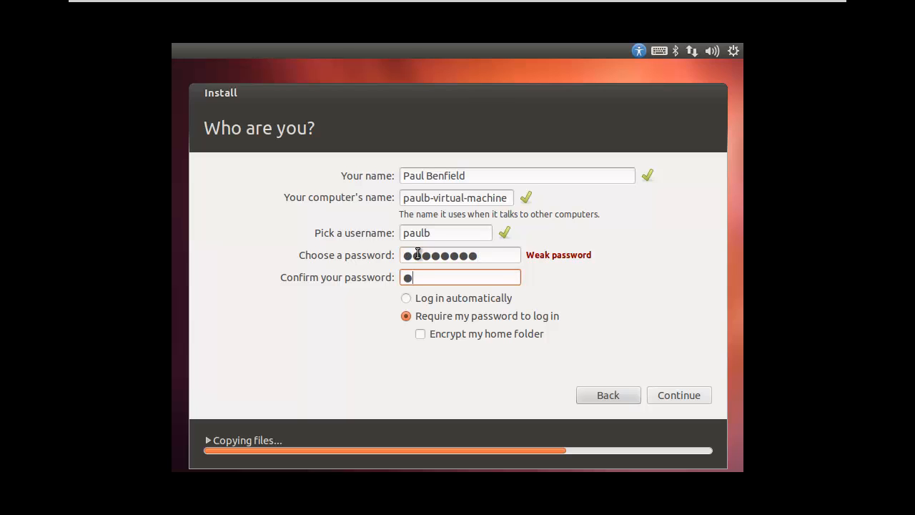
type("***")
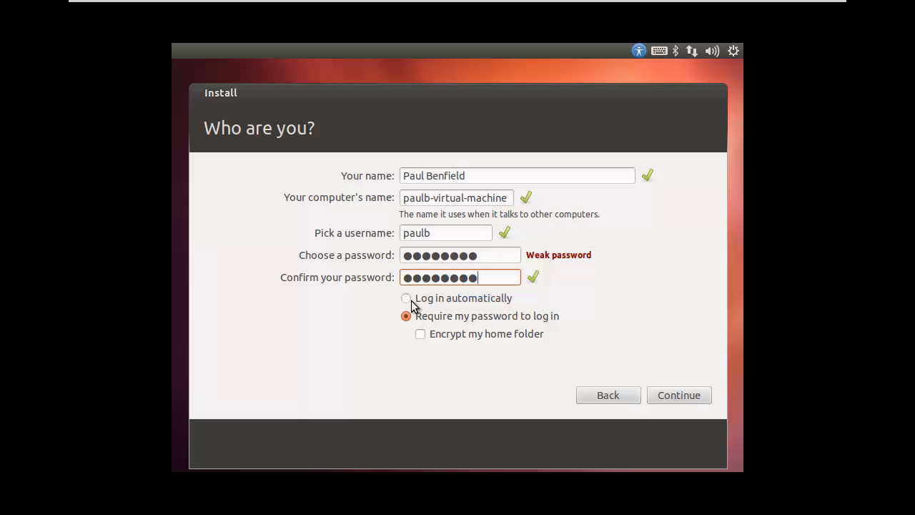
Submit the Who are you? details so copying files and language pack downloads continue.
left_click(672, 395)
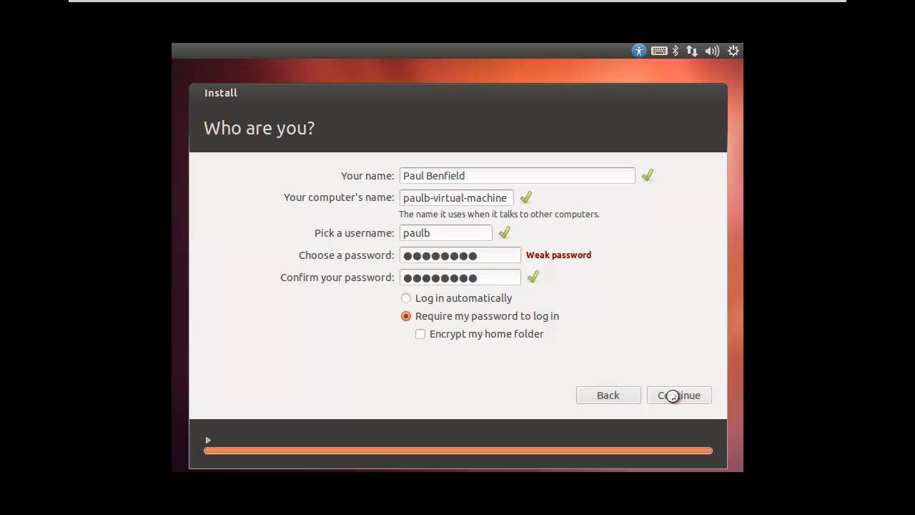
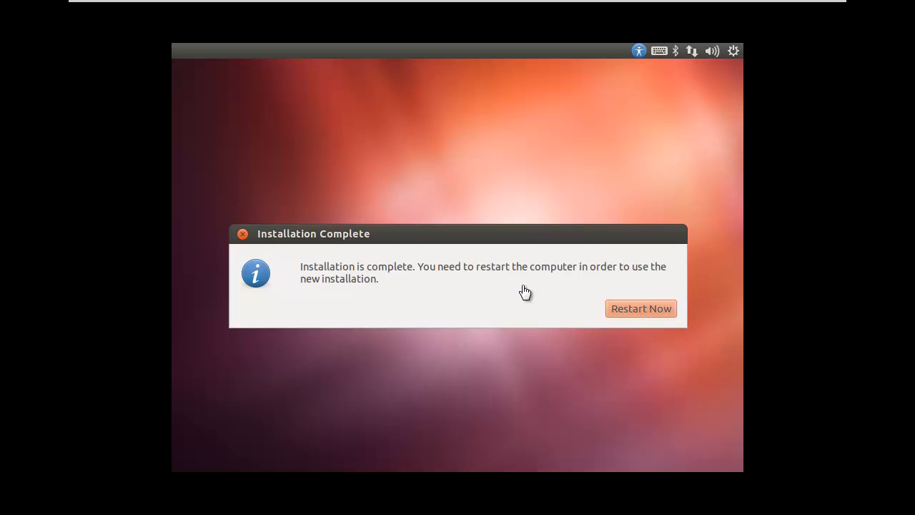
Restart Ubuntu from the Installation Complete dialog to boot into the new installation.
left_click(635, 309)
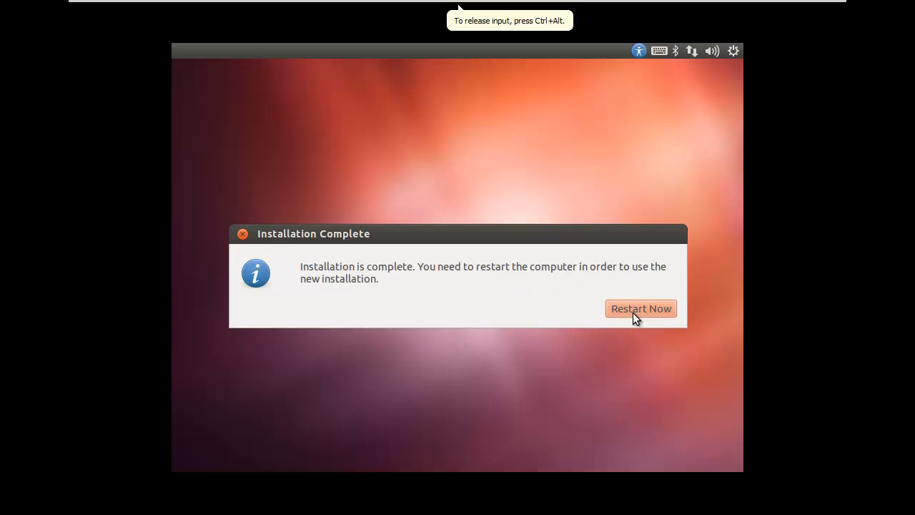
left_click(634, 311)
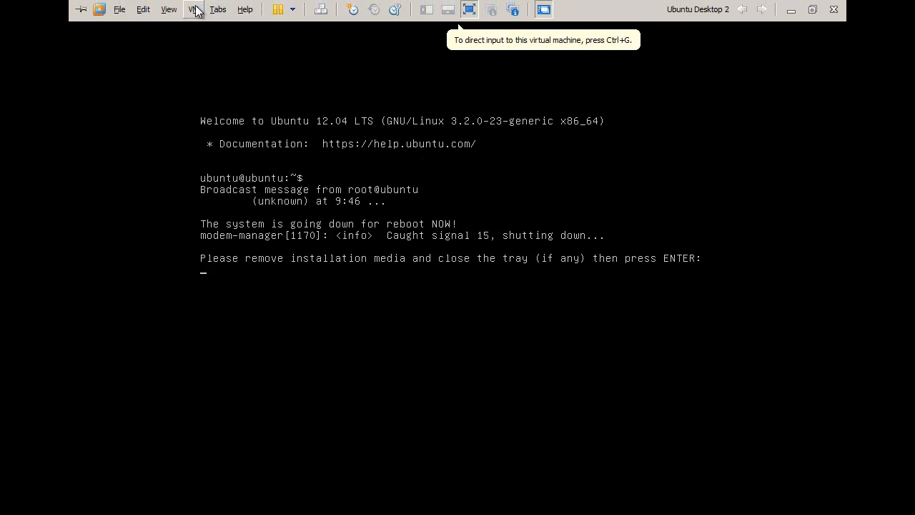
Switch the virtual CD/DVD from the Ubuntu ISO to an auto-detected physical drive, not connected at power on.
left_click(194, 10)
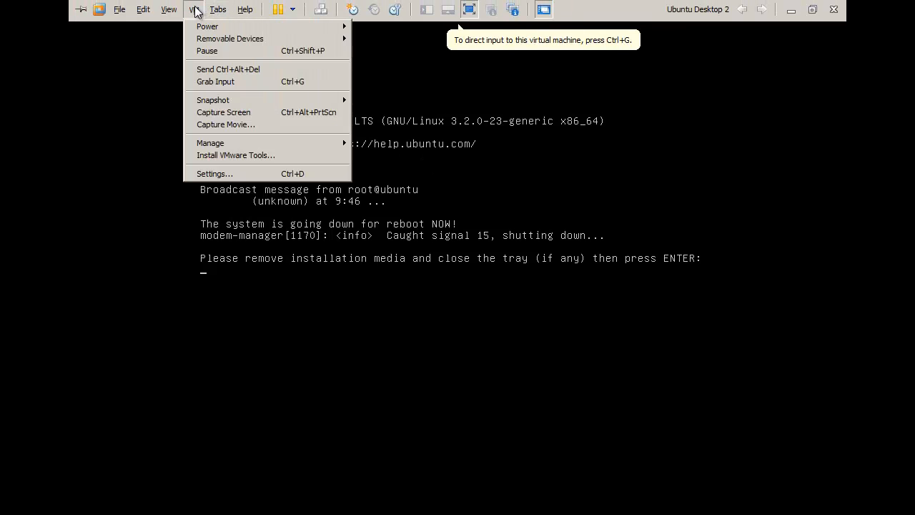
left_click(213, 177)
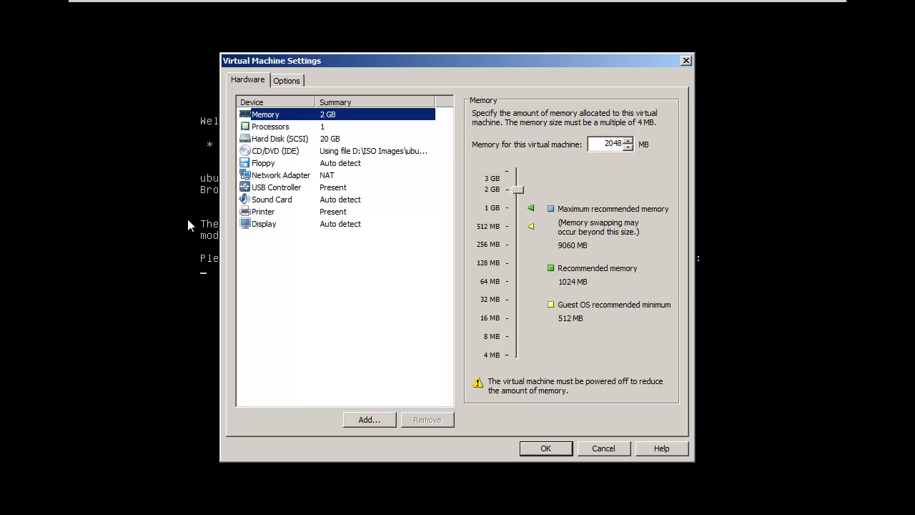
left_click(276, 156)
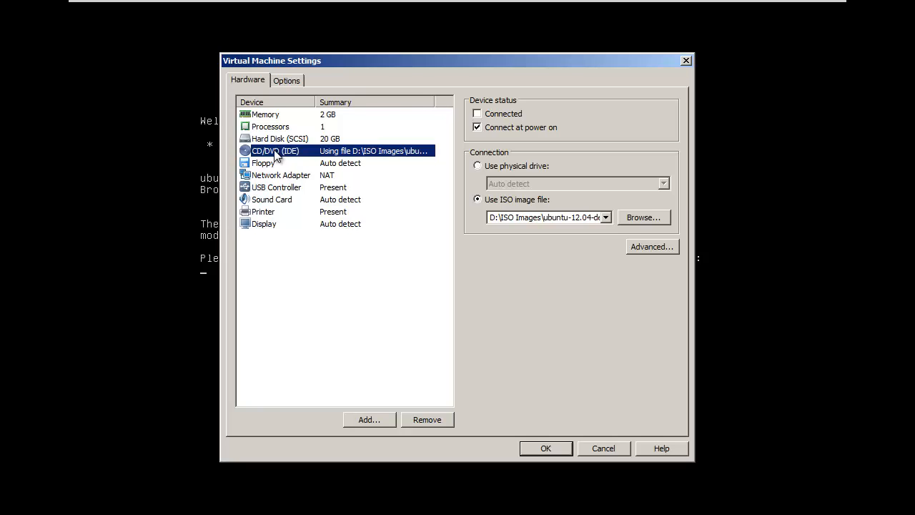
left_click(477, 128)
left_click(478, 166)
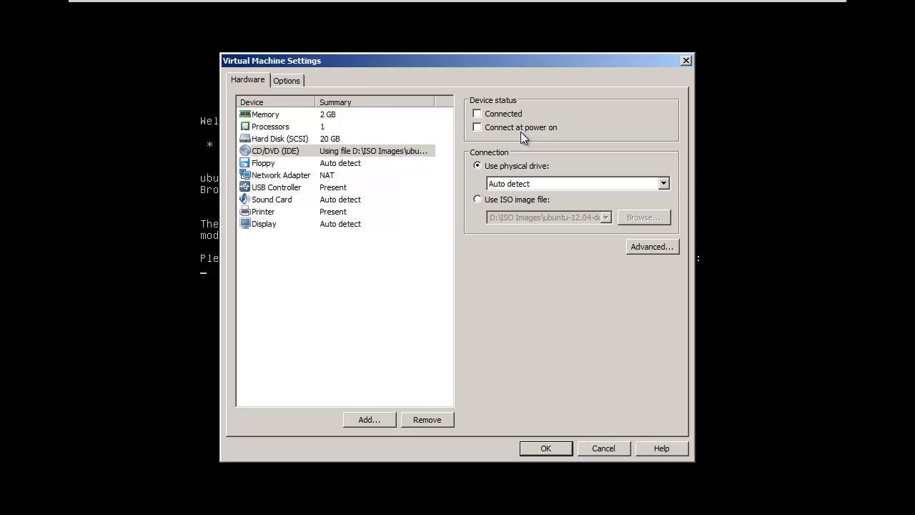
left_click(548, 448)
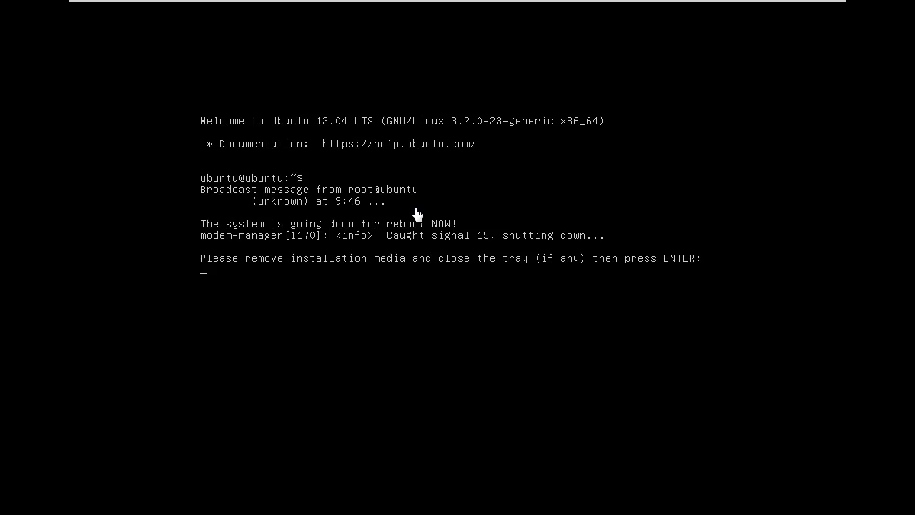
Continue the reboot and log in to the Ubuntu desktop with the account password.
left_click(442, 210)
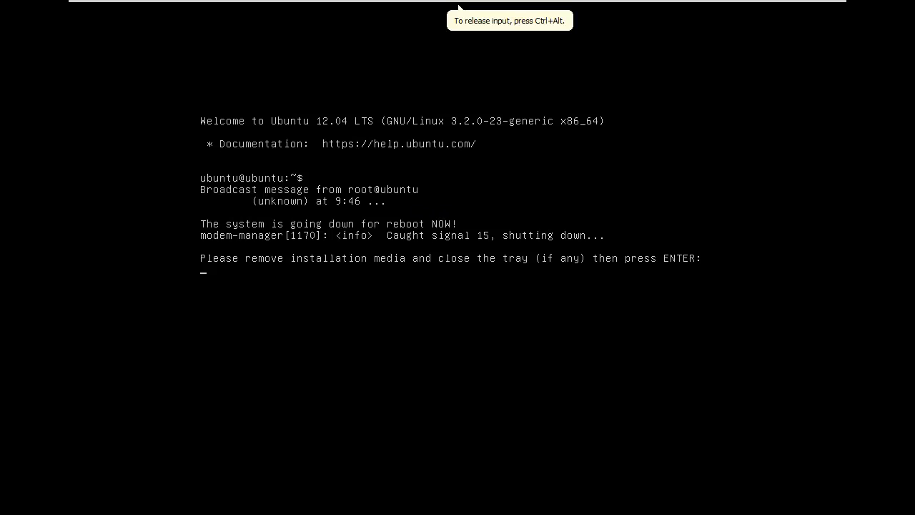
key("Return")
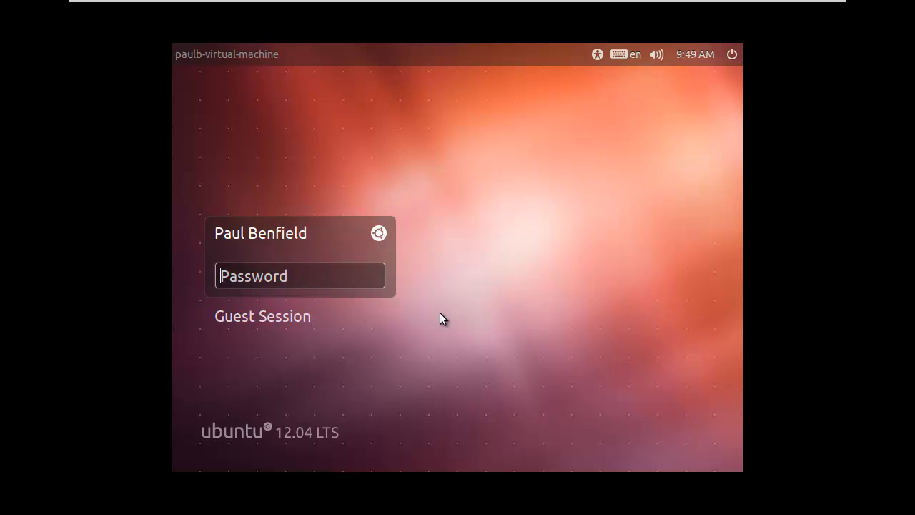
type("•••••••")
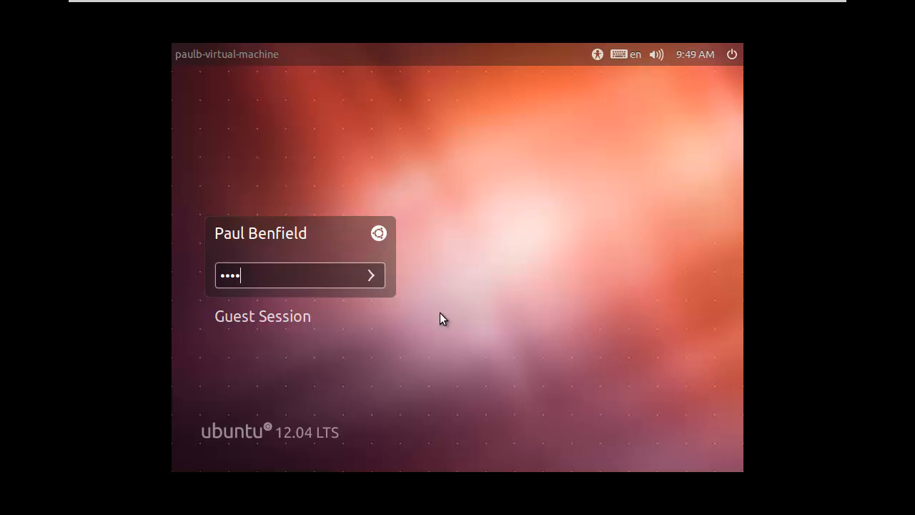
type("•")
key("Return")
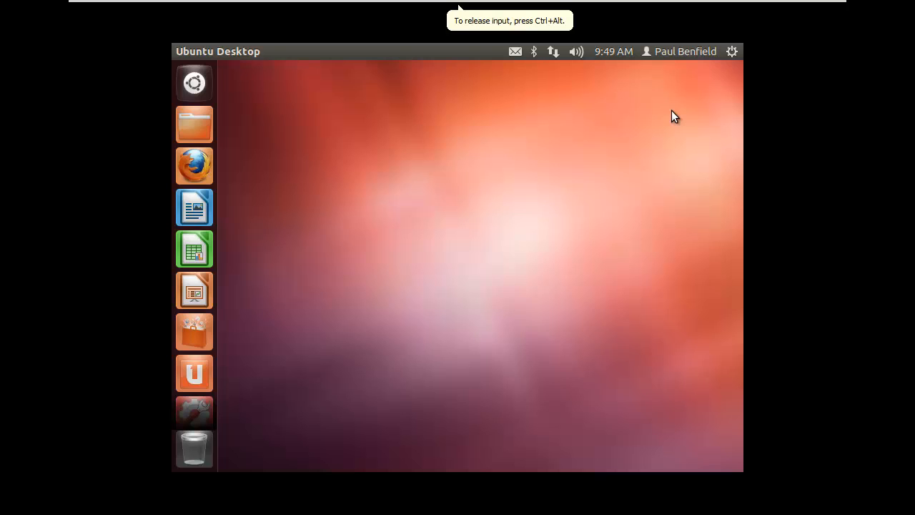
mouse_move(245, 6)
left_click(732, 52)
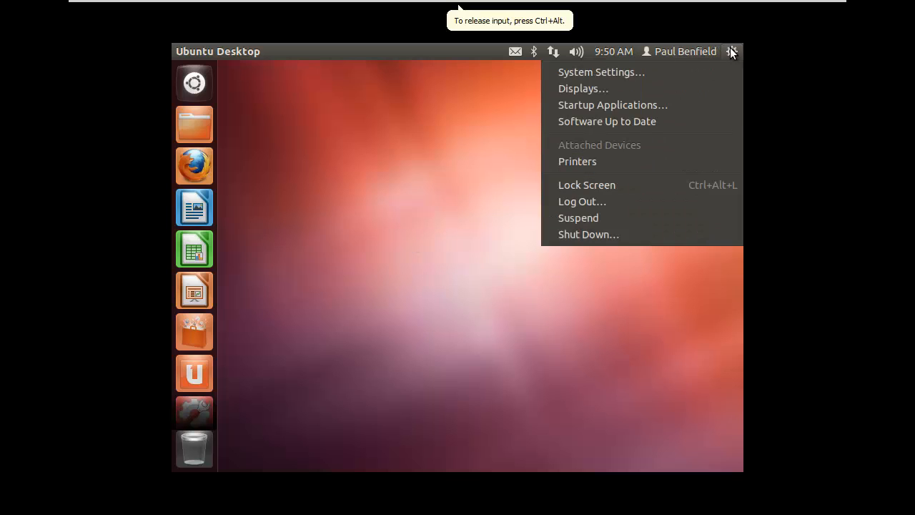
left_click(460, 171)
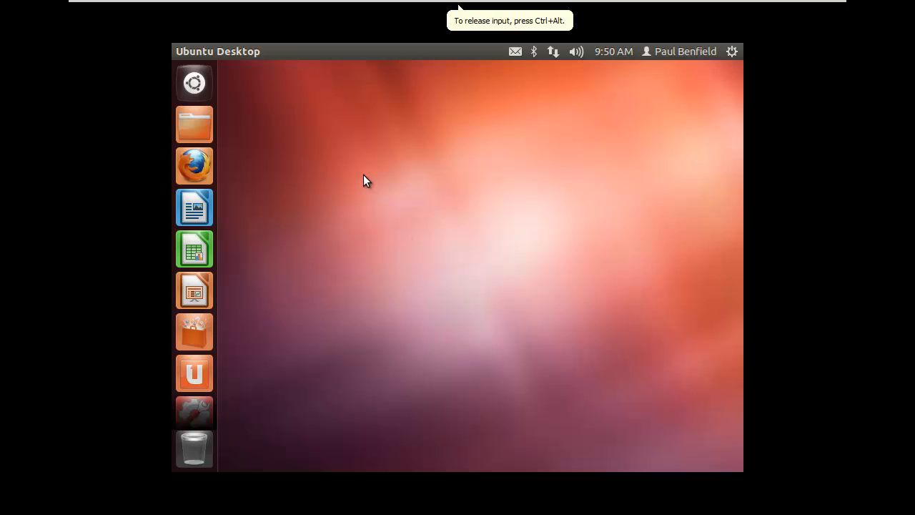
Toggle the Dash open and closed a few times, then search it for 'cal'.
left_click(193, 84)
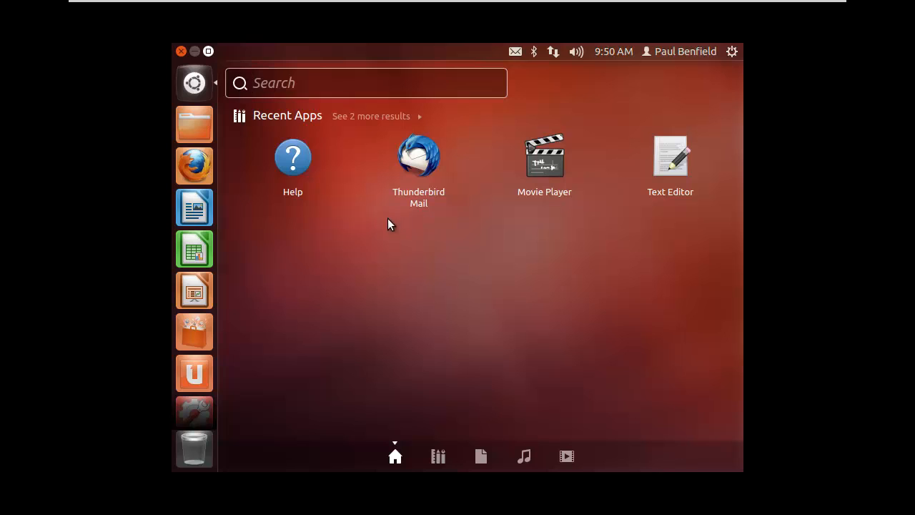
left_click(199, 87)
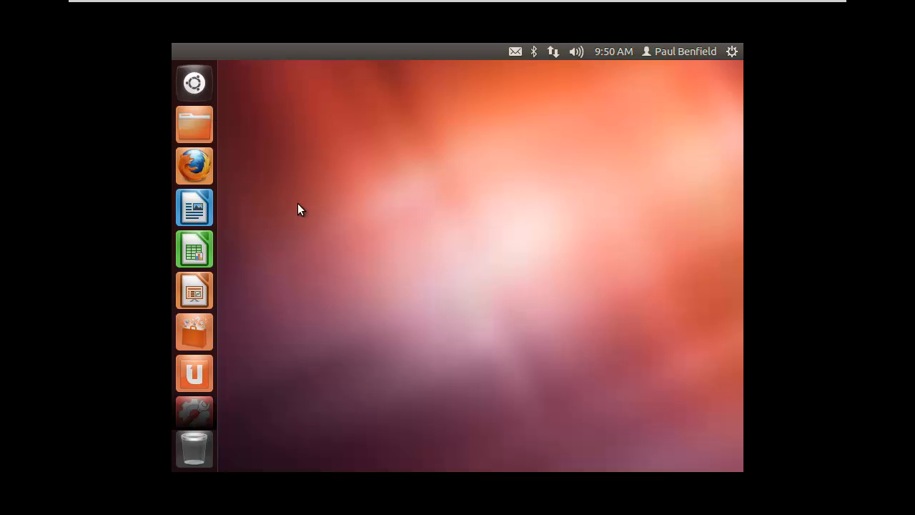
left_click(204, 89)
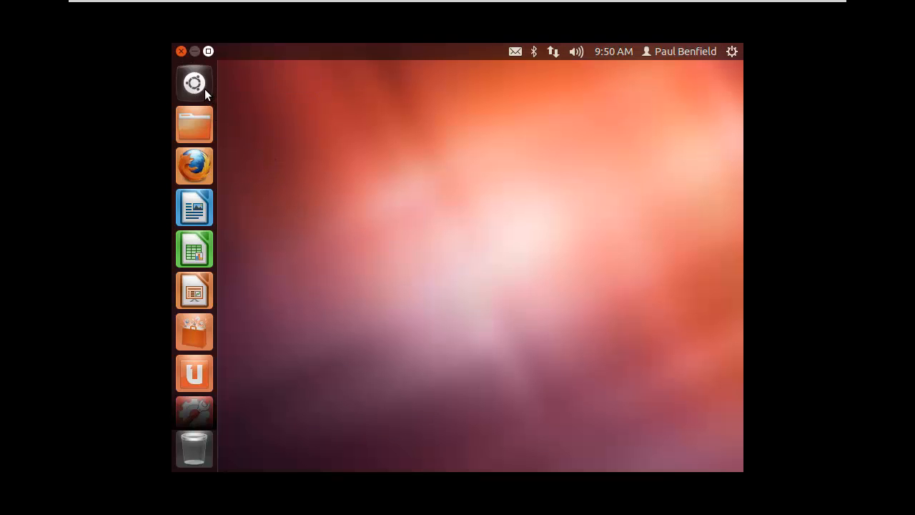
left_click(199, 84)
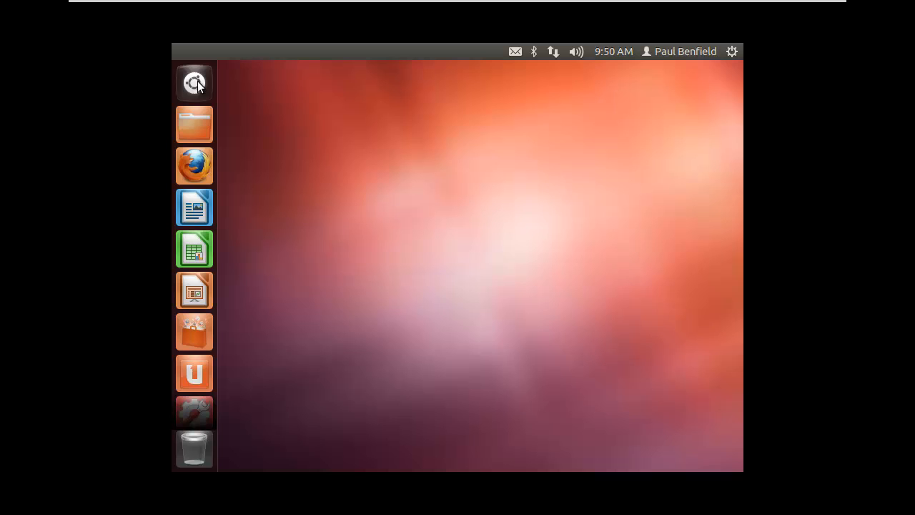
left_click(199, 85)
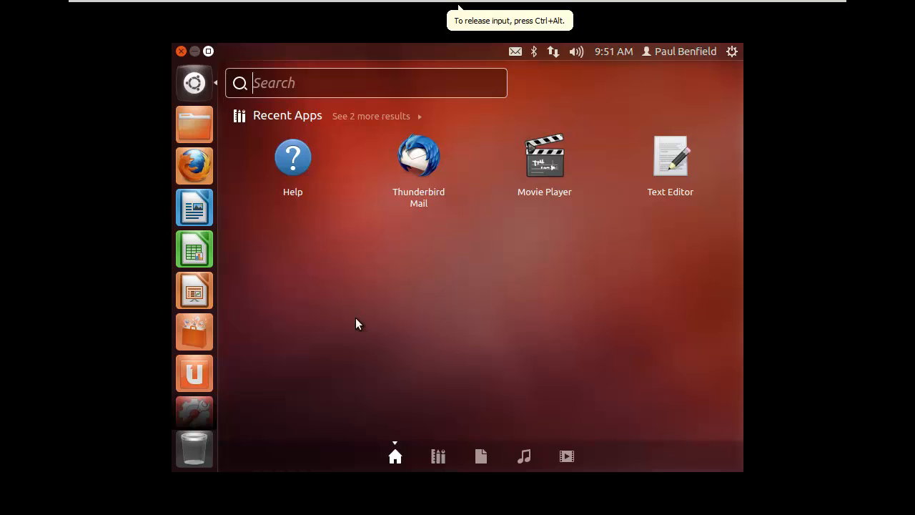
type("cal")
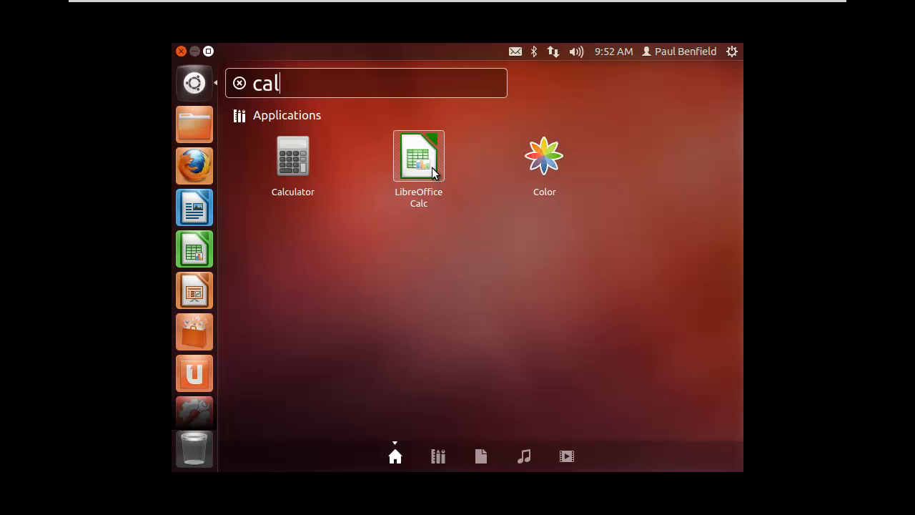
Replace the search with 'paint', dismiss the empty results and launch Ubuntu Software Center.
key("BackSpace")
key("BackSpace")
key("BackSpace")
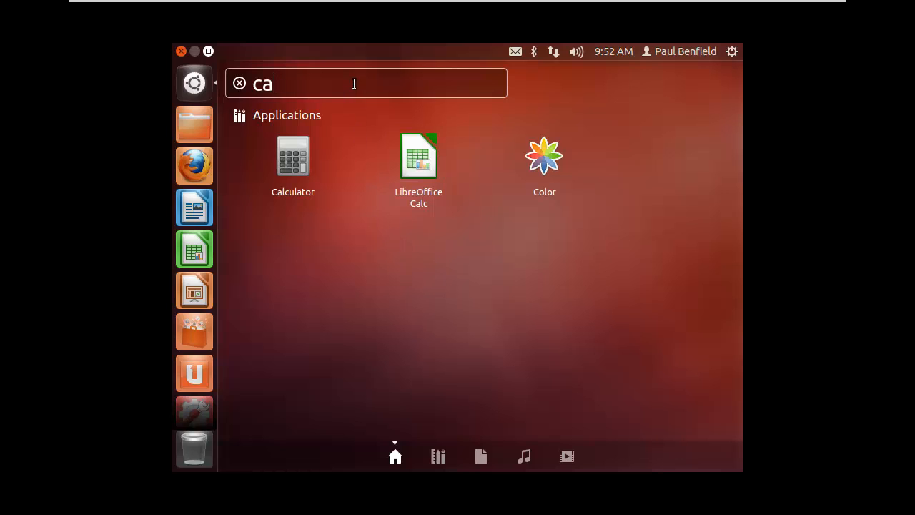
type("paint")
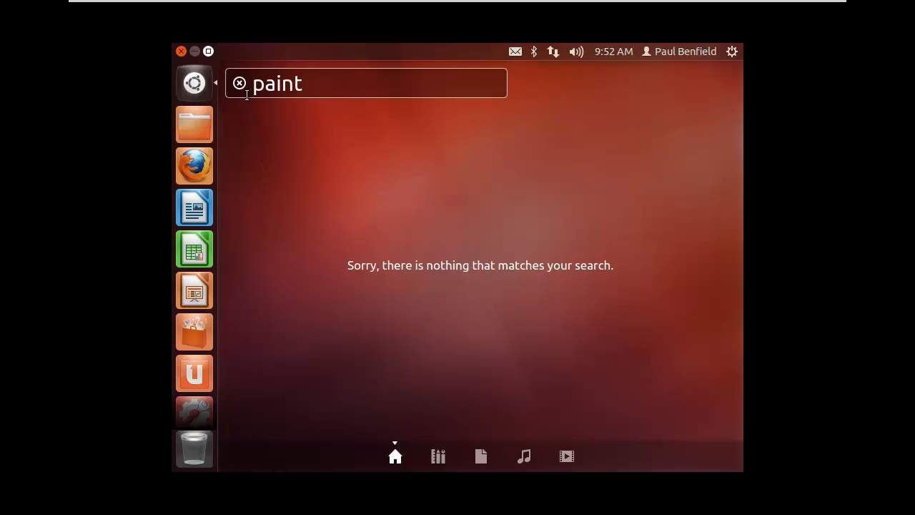
left_click(194, 83)
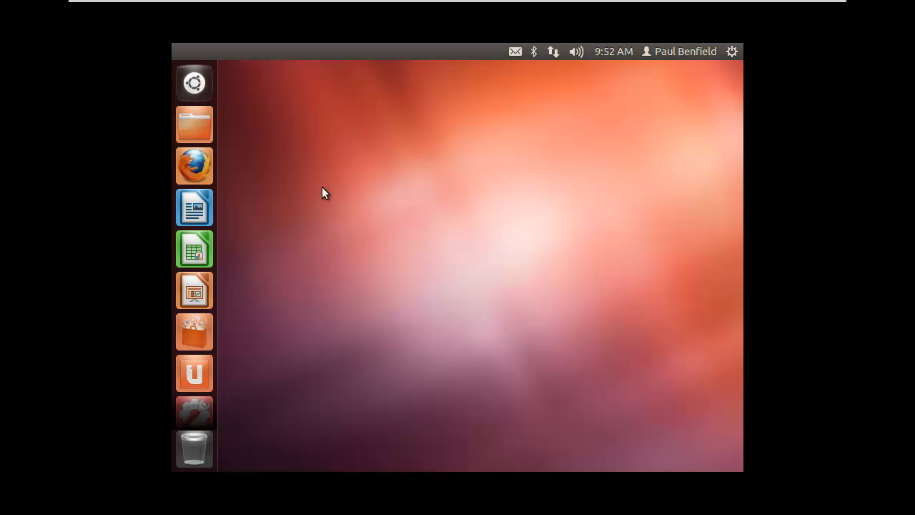
left_click(195, 335)
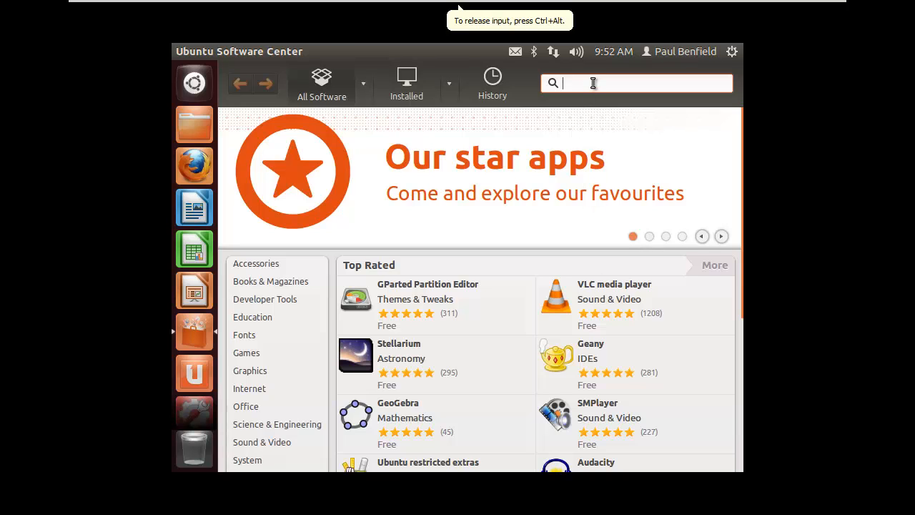
Search Software Center for 'paint', view KolourPaint's details, then open the Home folder.
type("paint")
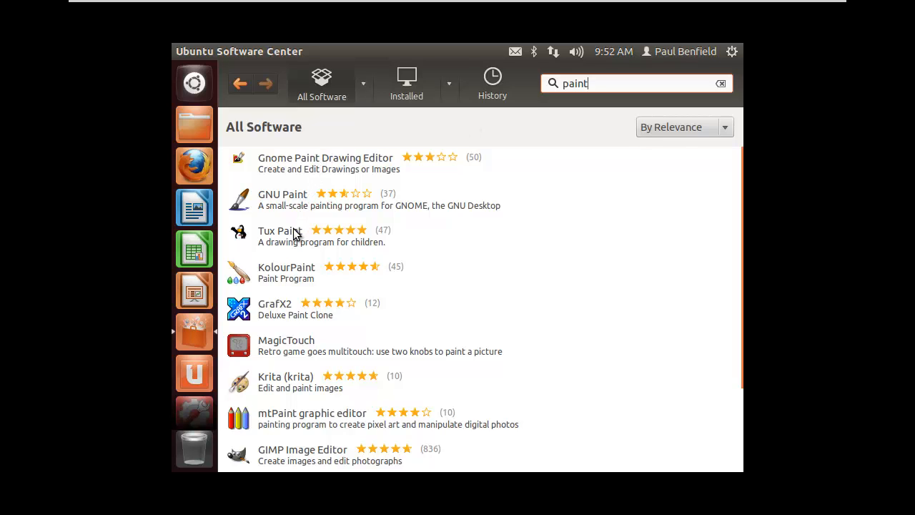
left_click(294, 277)
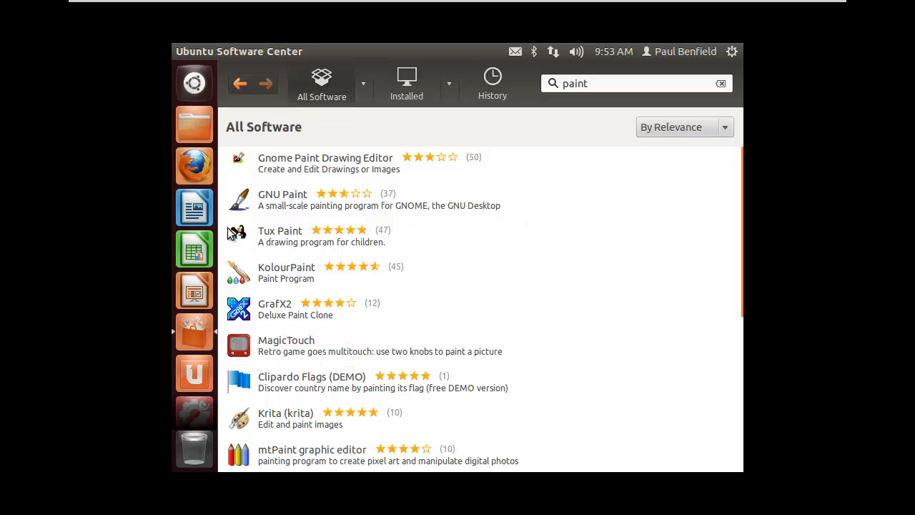
left_click(193, 126)
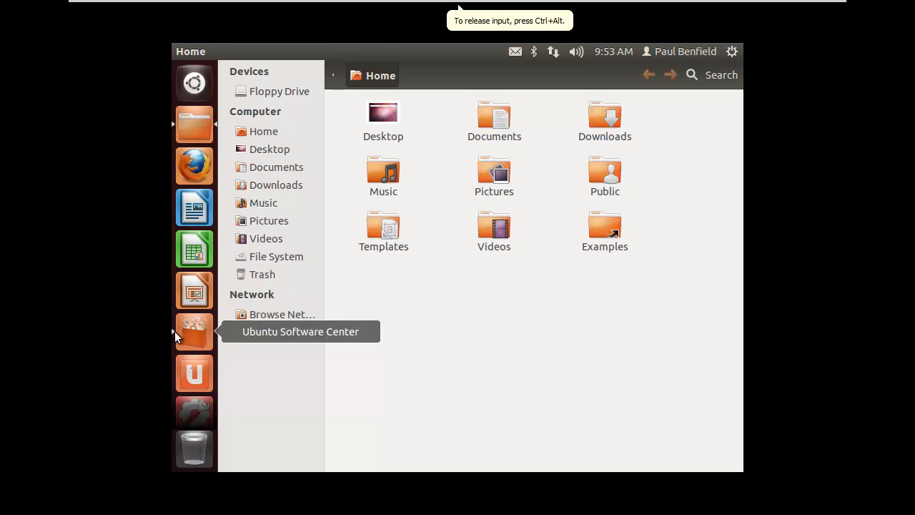
Start LibreOffice Writer and switch back and forth between it and the Software Center results.
left_click(194, 213)
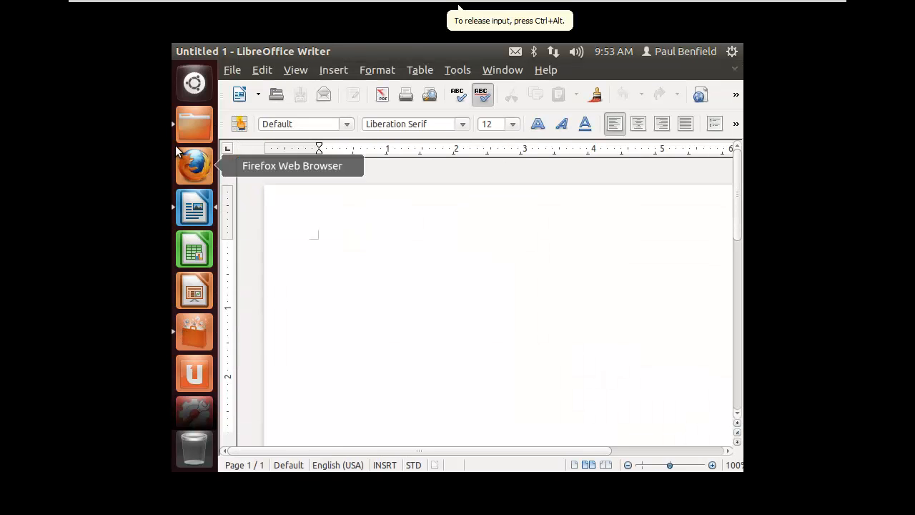
left_click(191, 341)
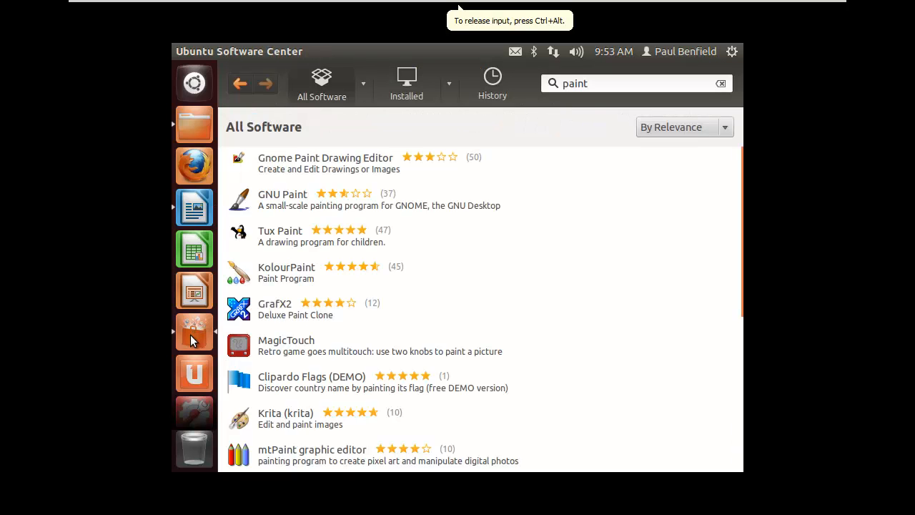
left_click(193, 209)
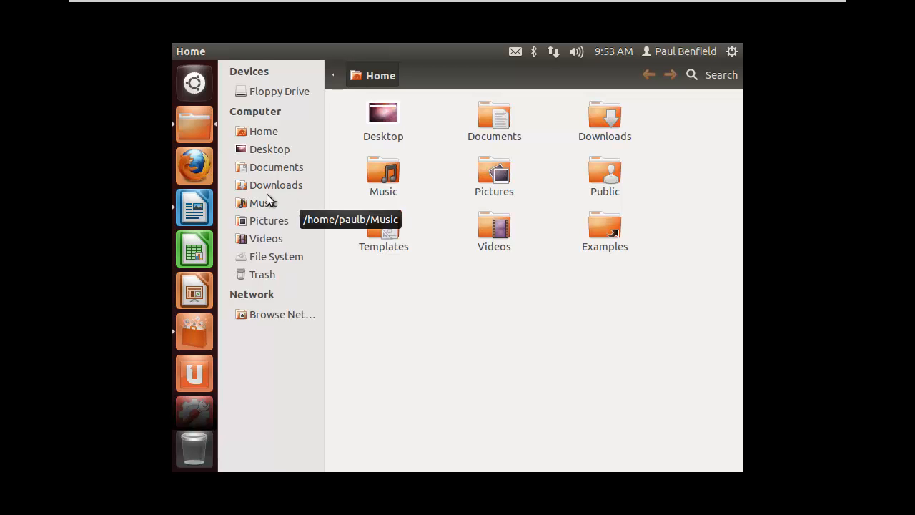
mouse_move(252, 49)
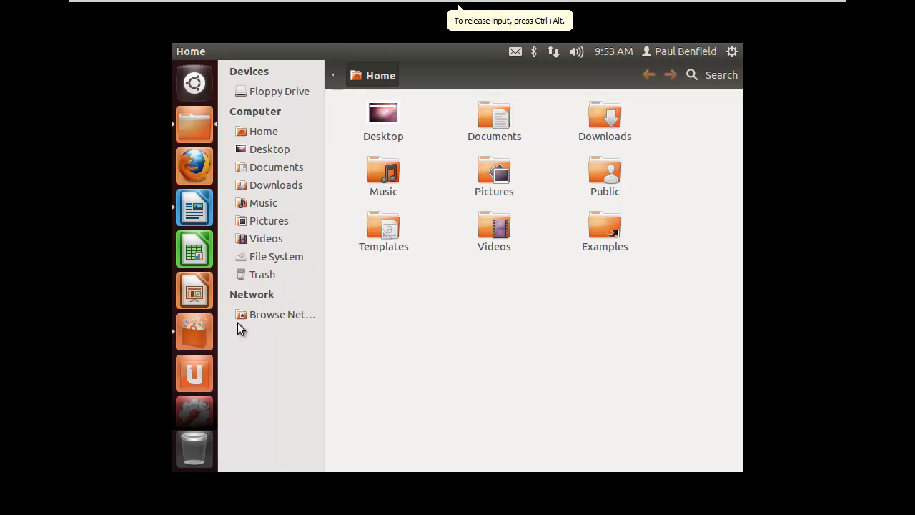
left_click(193, 334)
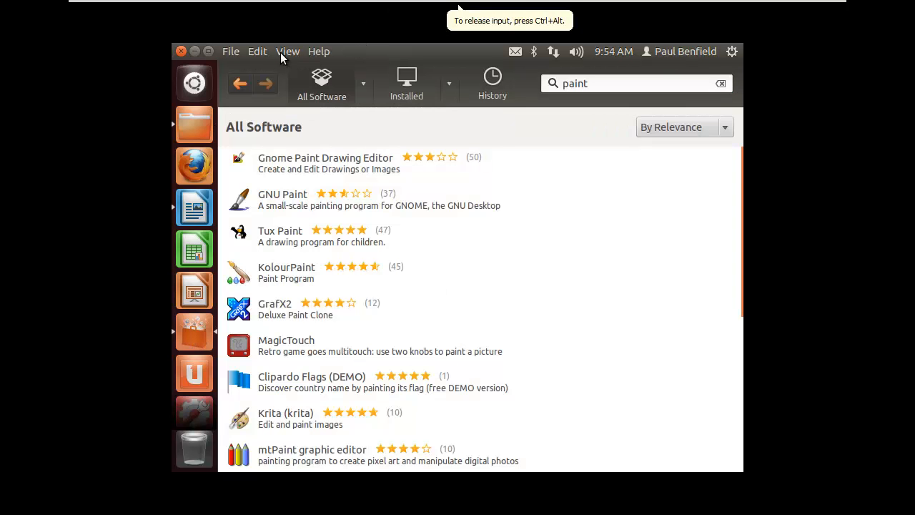
left_click(203, 204)
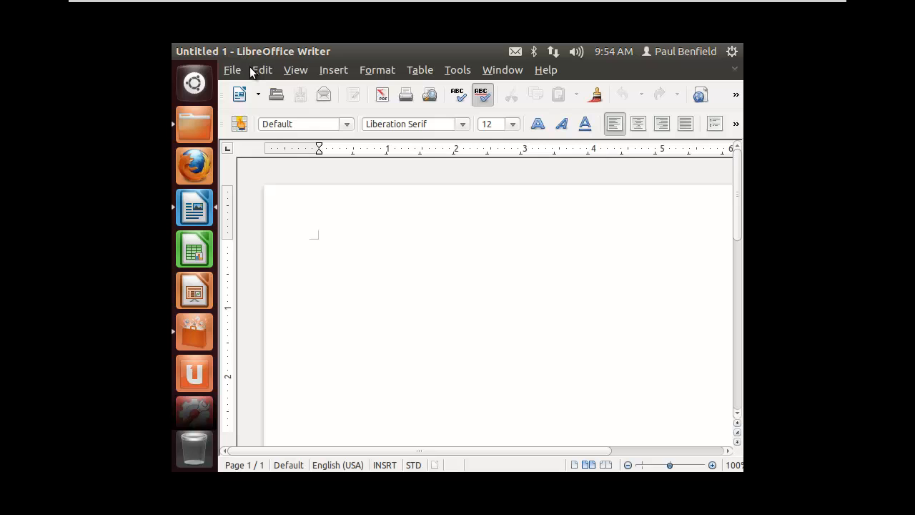
Close the Home folder window from its File menu.
left_click(193, 131)
mouse_move(223, 50)
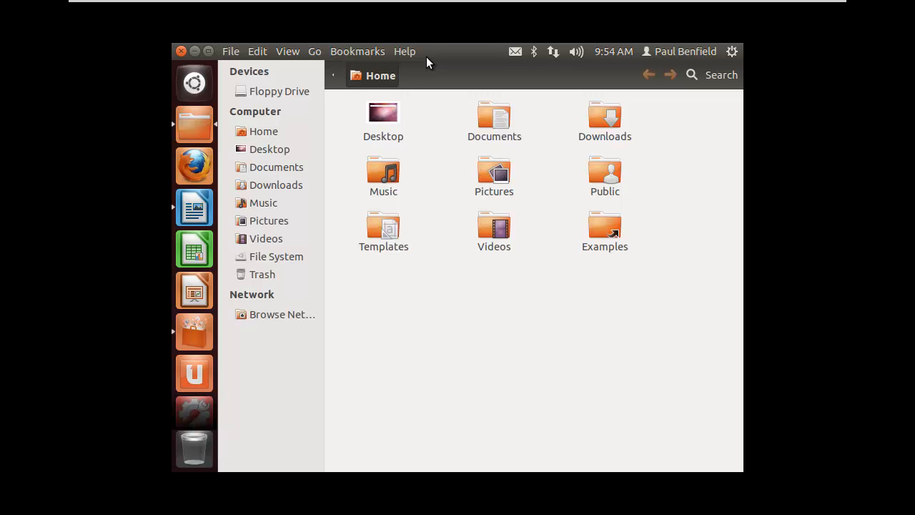
left_click(232, 54)
left_click(246, 232)
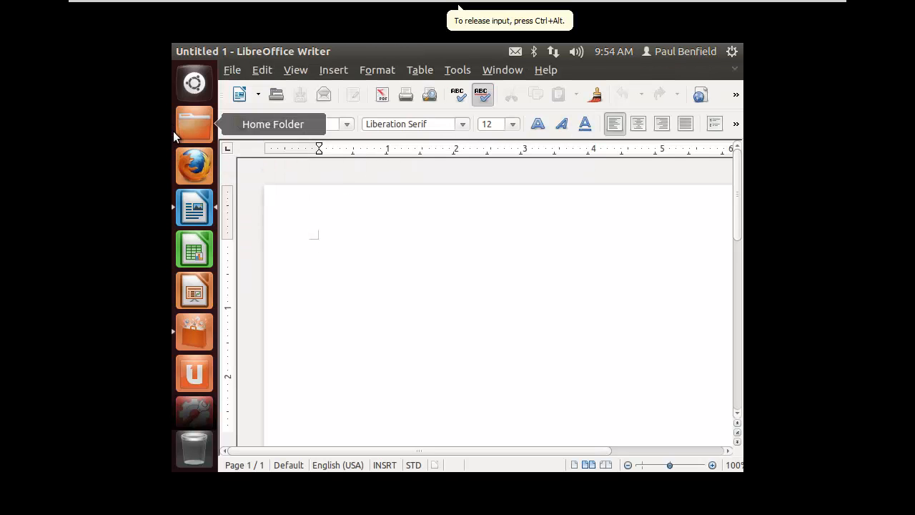
Close the blank Untitled 1 document and the Ubuntu Software Center window.
left_click(734, 70)
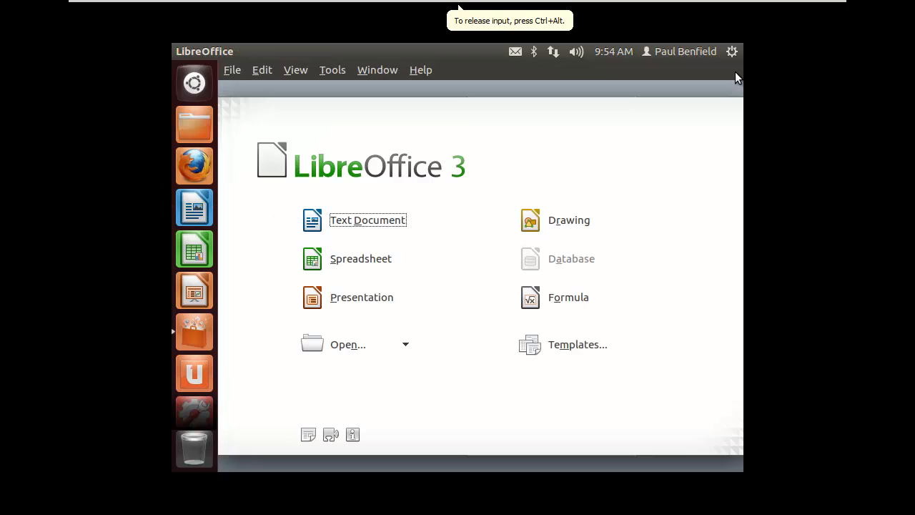
left_click(195, 332)
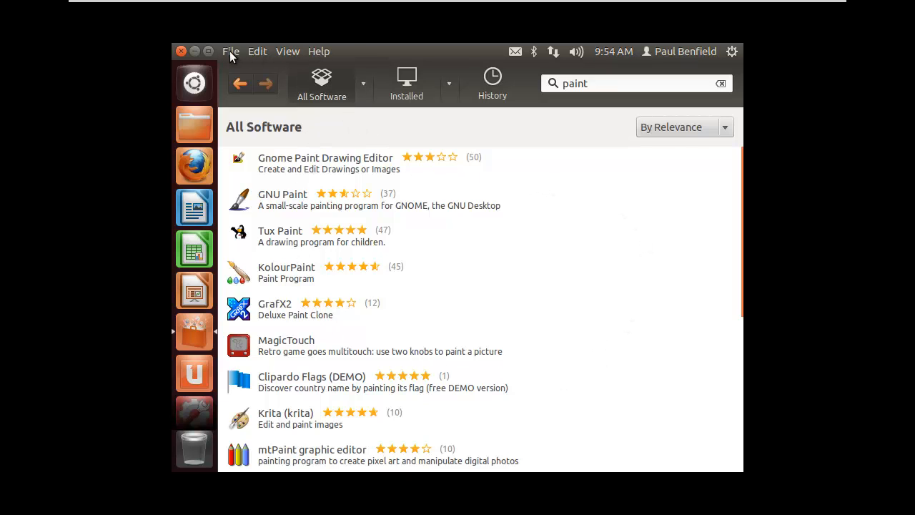
left_click(229, 51)
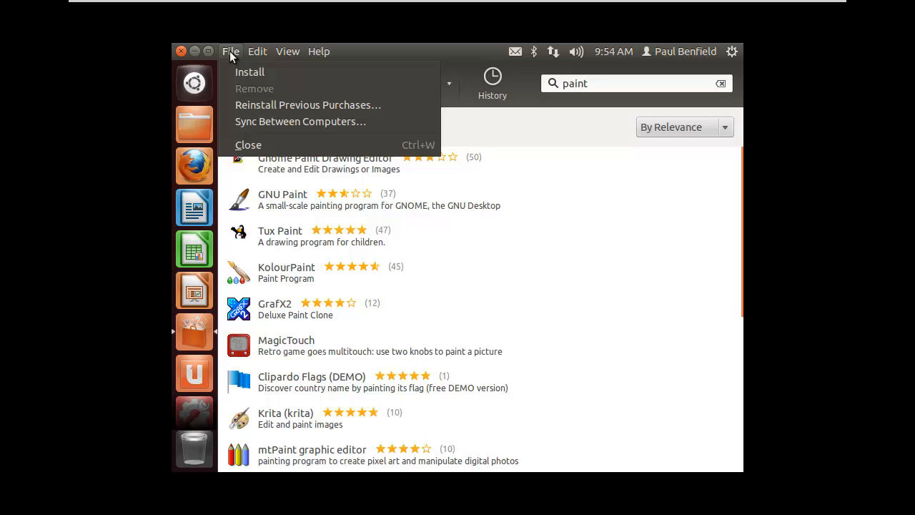
left_click(240, 149)
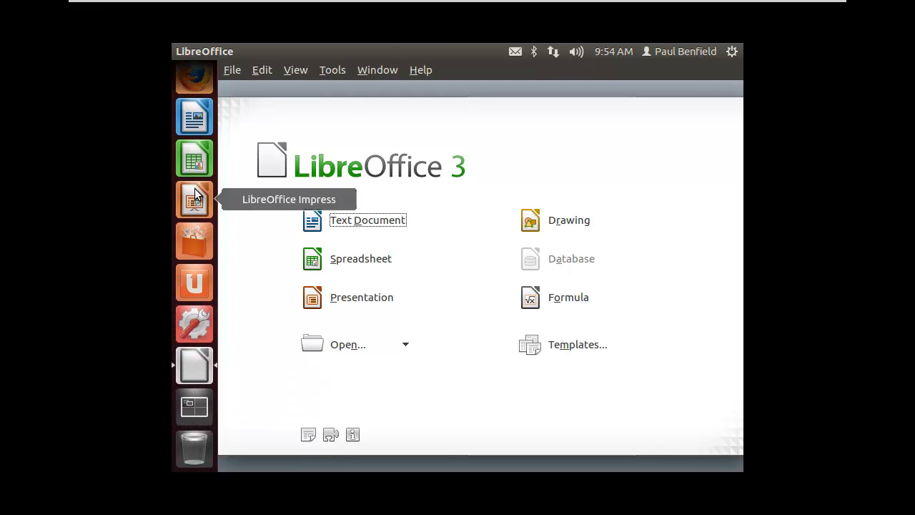
Open System Settings and its Displays page, and quit LibreOffice with File > Exit.
left_click(196, 323)
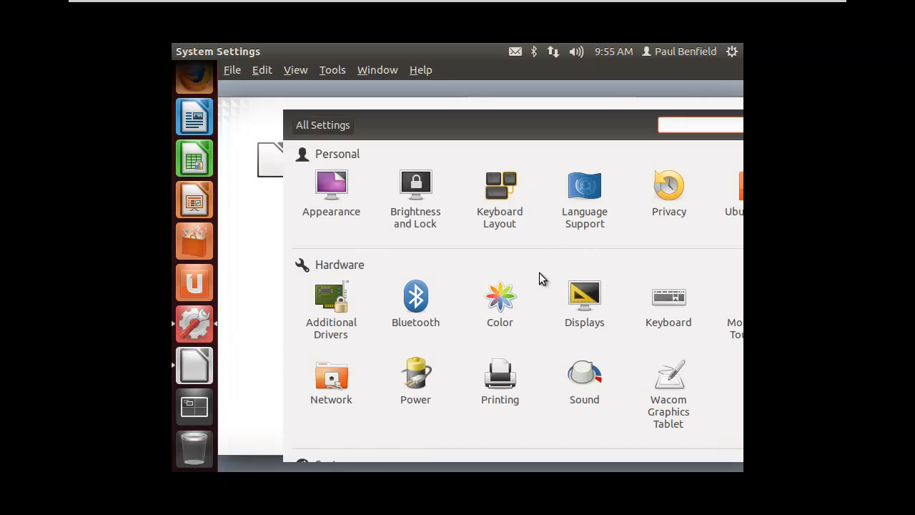
left_click(271, 461)
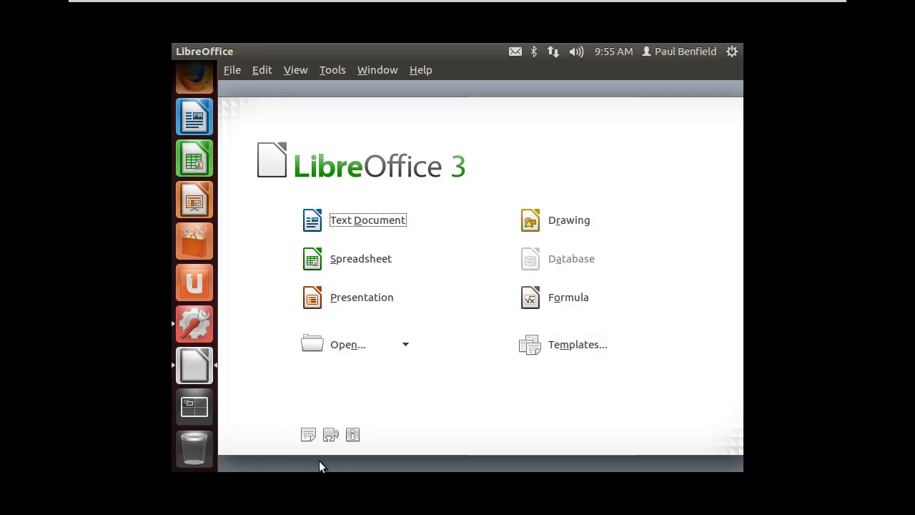
left_click(191, 325)
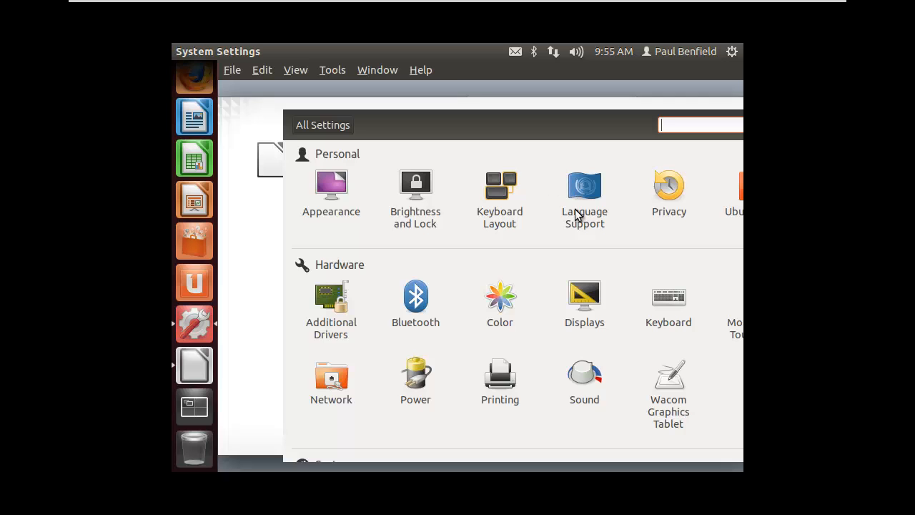
left_click(584, 301)
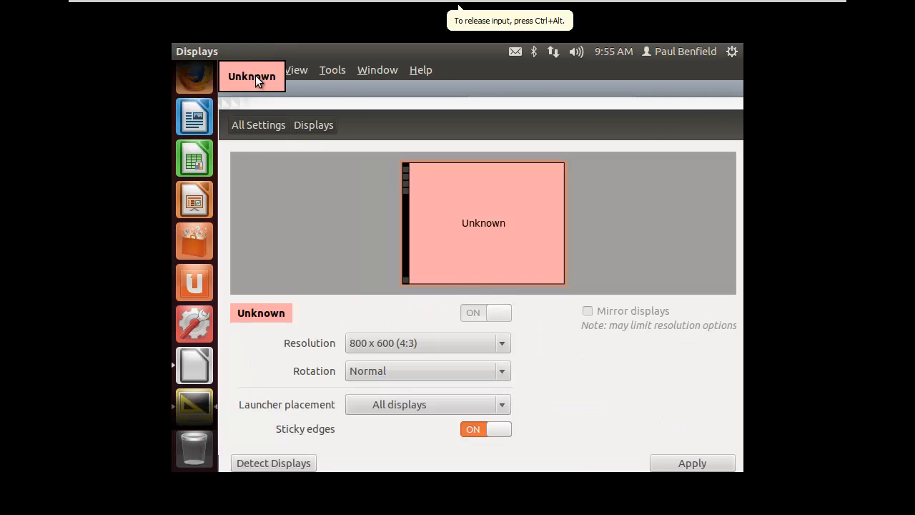
left_click(297, 92)
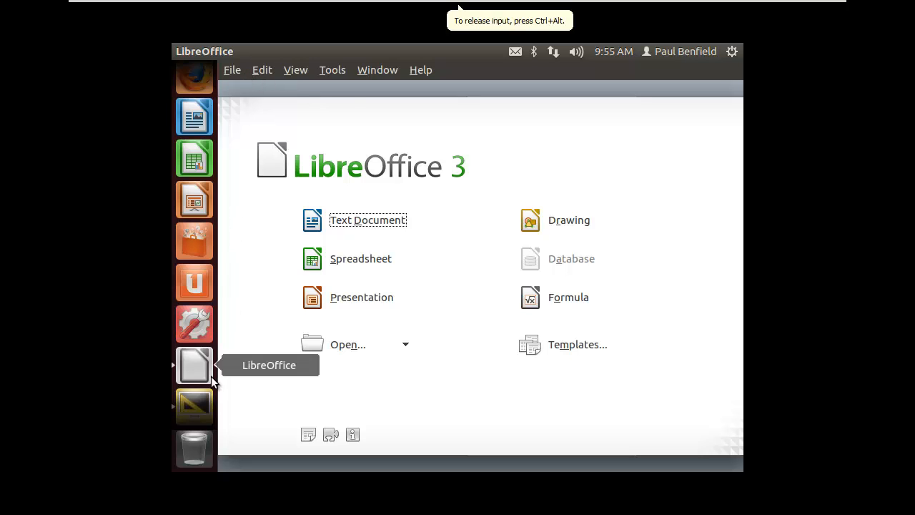
left_click(231, 71)
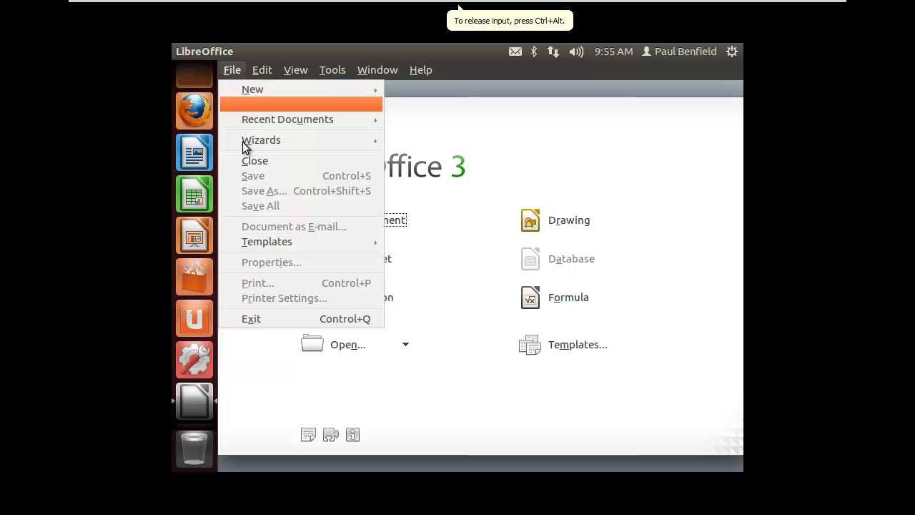
left_click(254, 319)
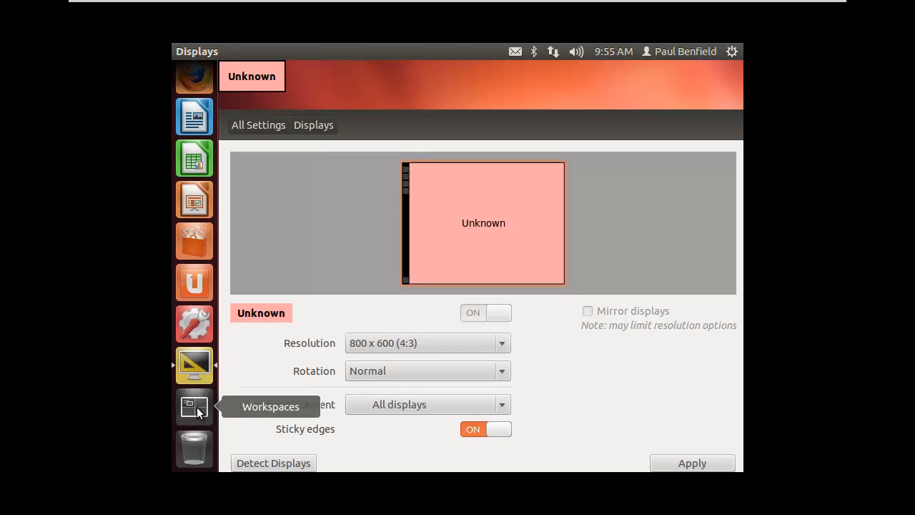
Check the Power settings, then return to the All Settings overview.
left_click(192, 326)
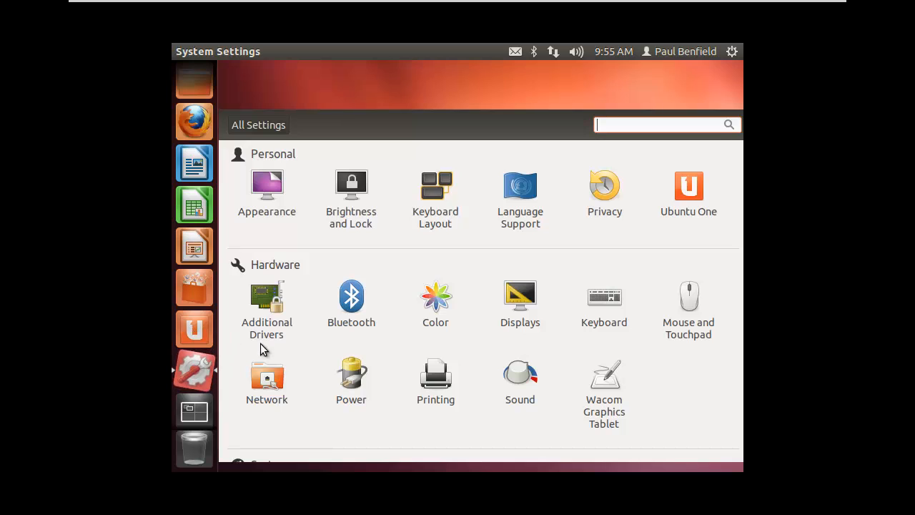
left_click(353, 379)
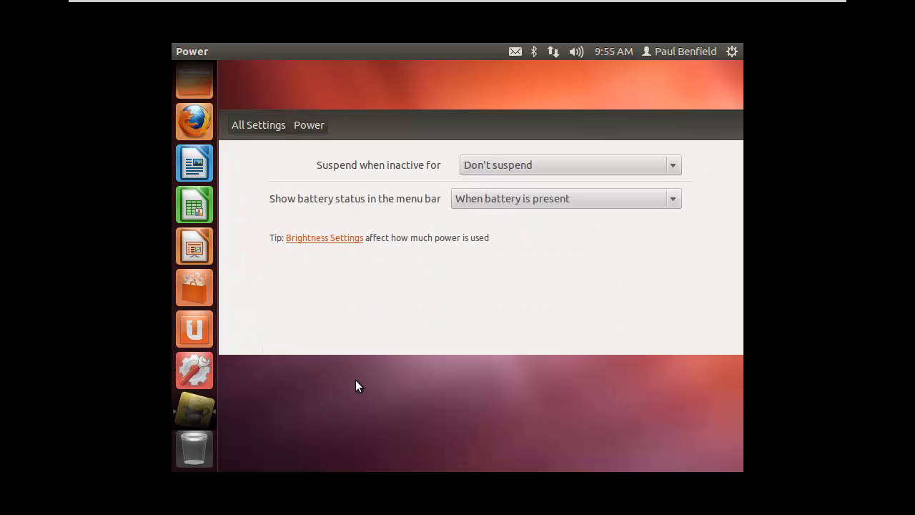
left_click(190, 406)
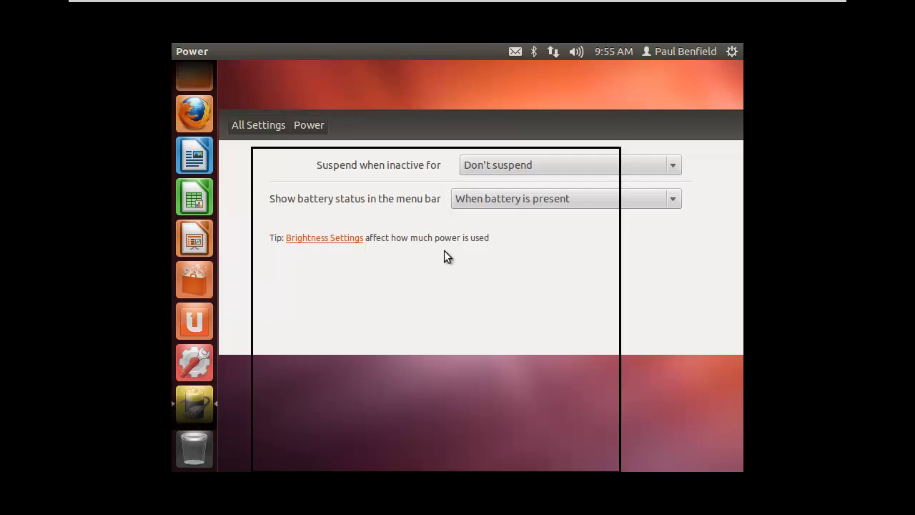
left_click(189, 402)
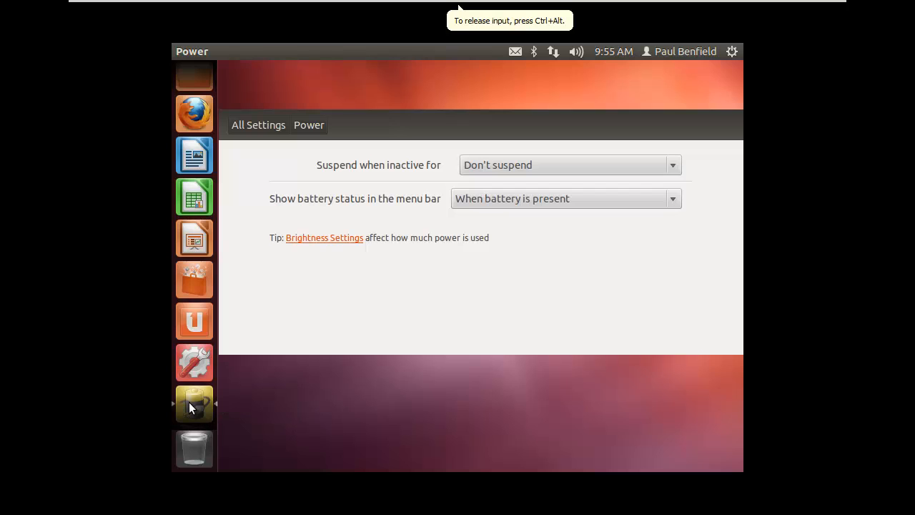
left_click(193, 368)
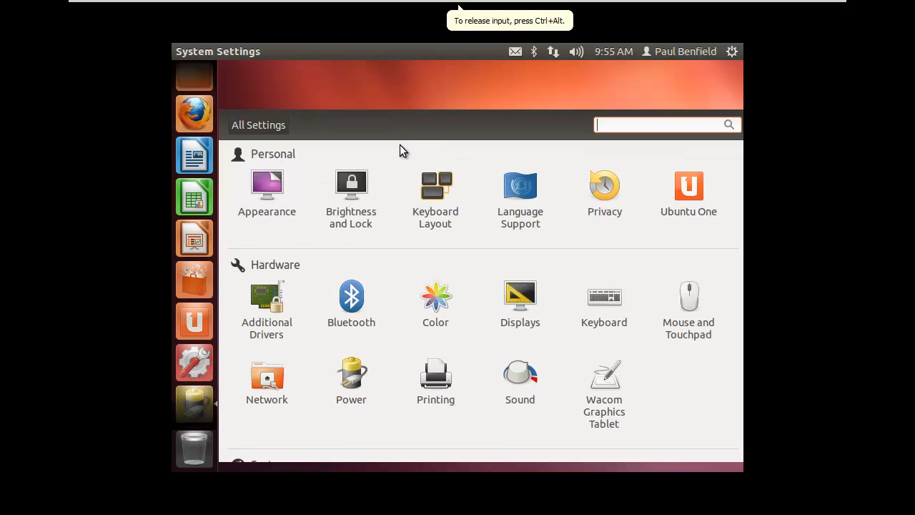
left_click(731, 51)
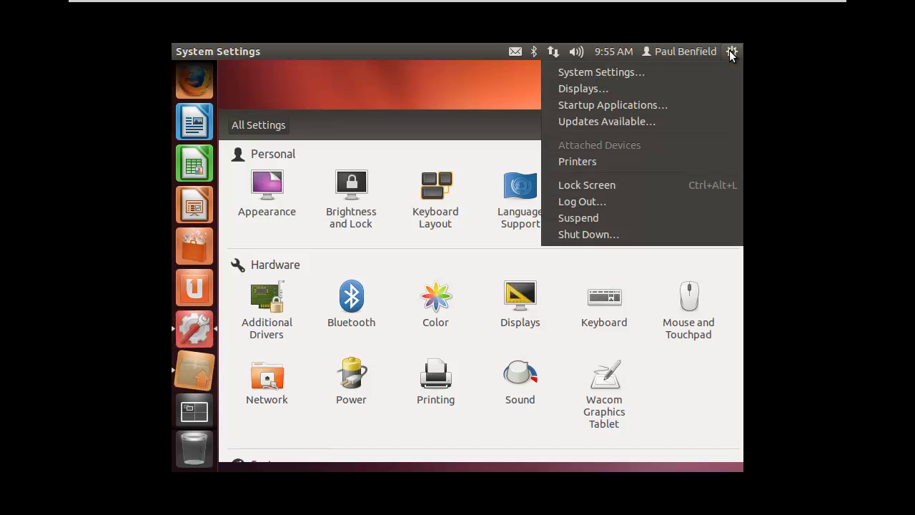
Choose Shut Down… from the session menu and confirm it so the guest powers off.
left_click(595, 235)
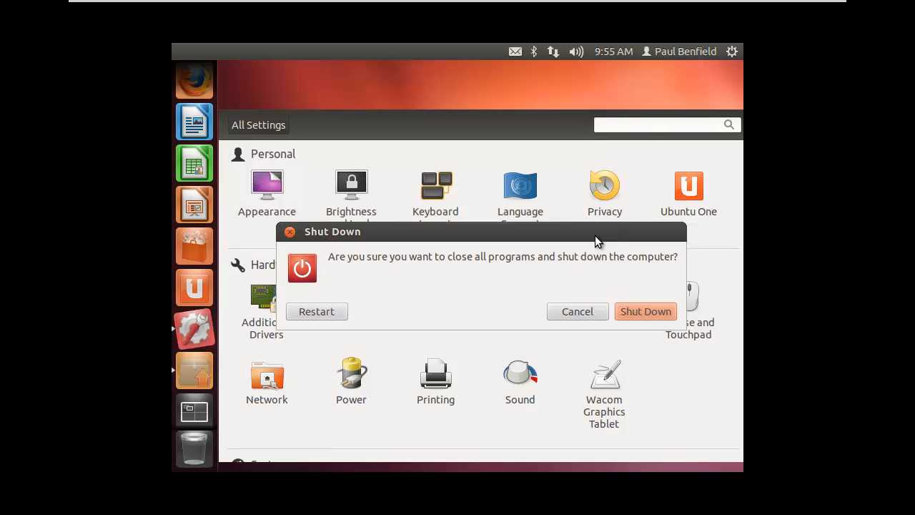
left_click(635, 311)
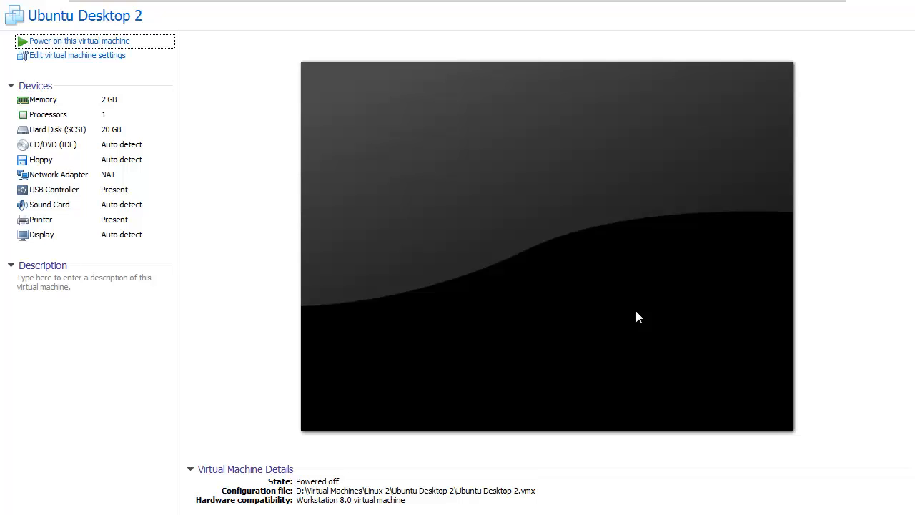
Take a snapshot named 'Base Install' with the login password noted in its description.
mouse_move(301, 4)
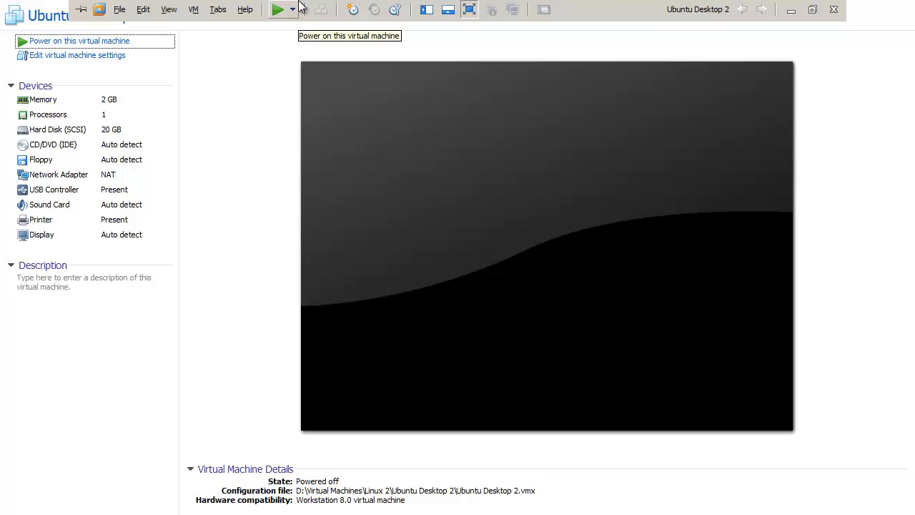
left_click(198, 13)
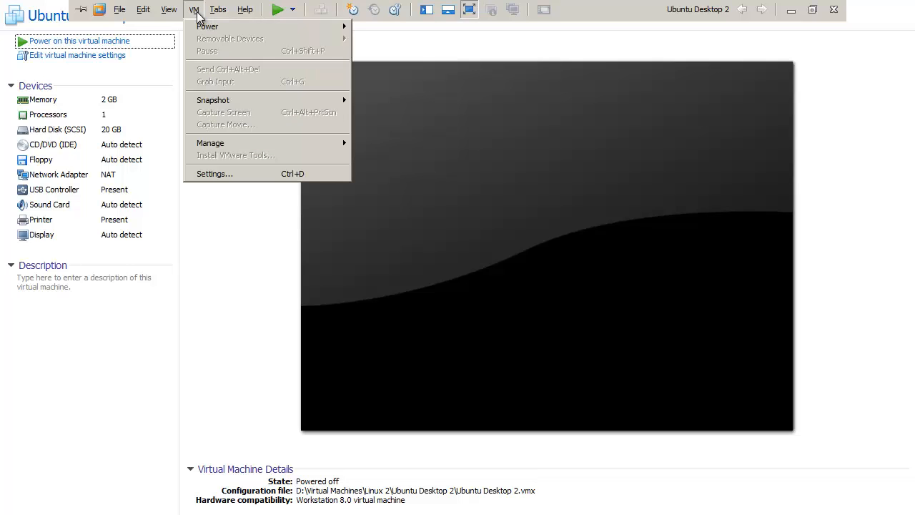
mouse_move(204, 104)
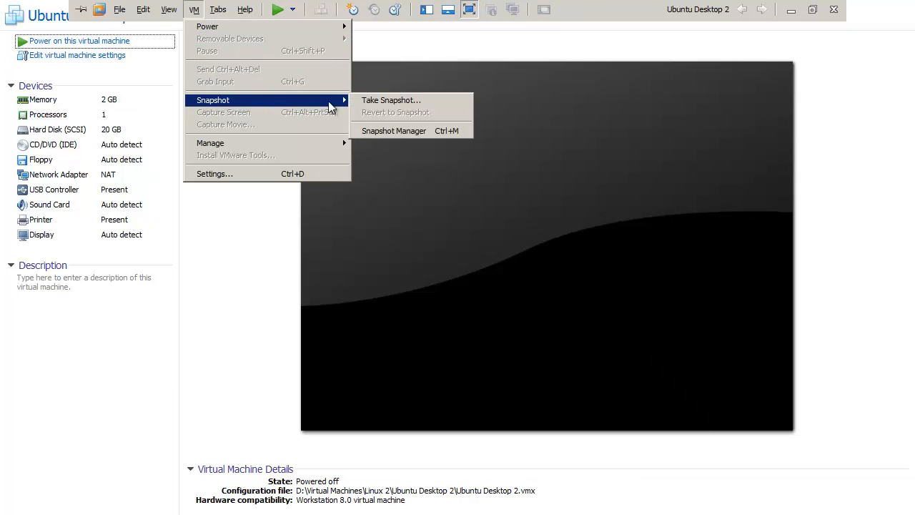
left_click(392, 104)
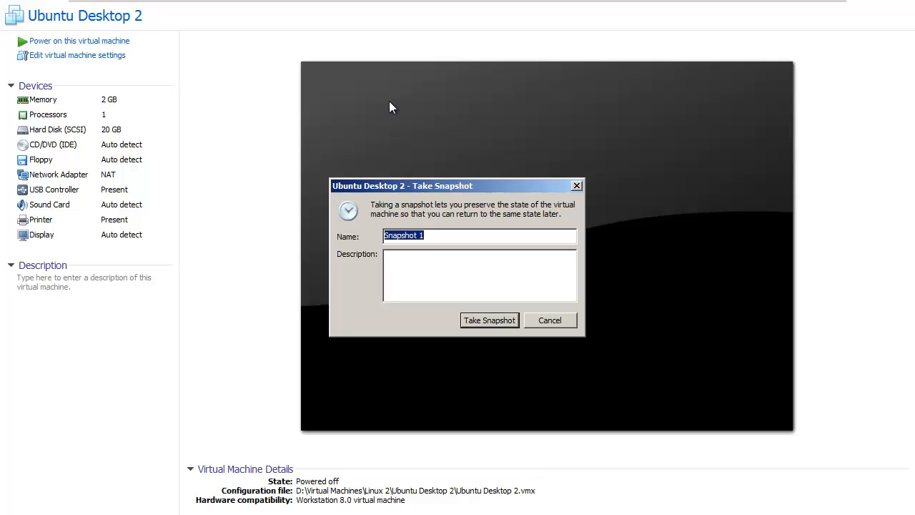
type("an")
key("BackSpace")
key("BackSpace")
type("Base Install")
left_click(428, 276)
type("passwor")
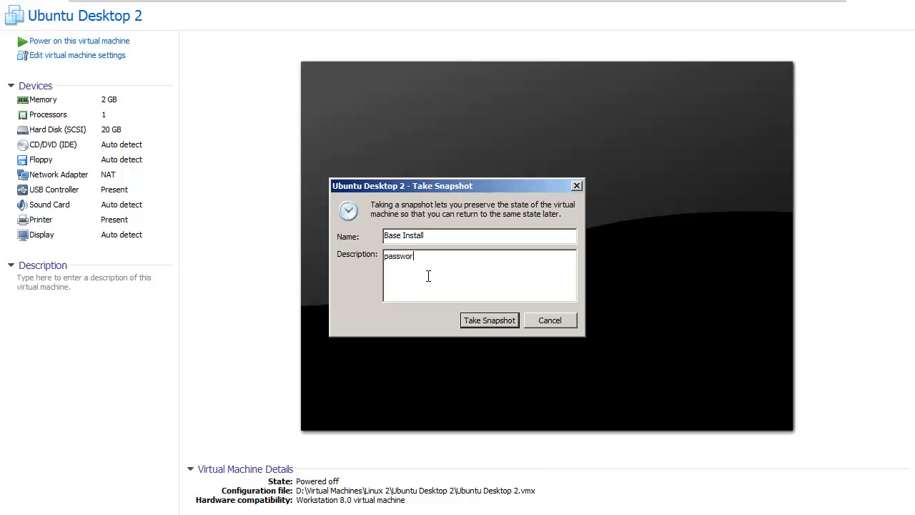
type("d: password")
left_click(492, 319)
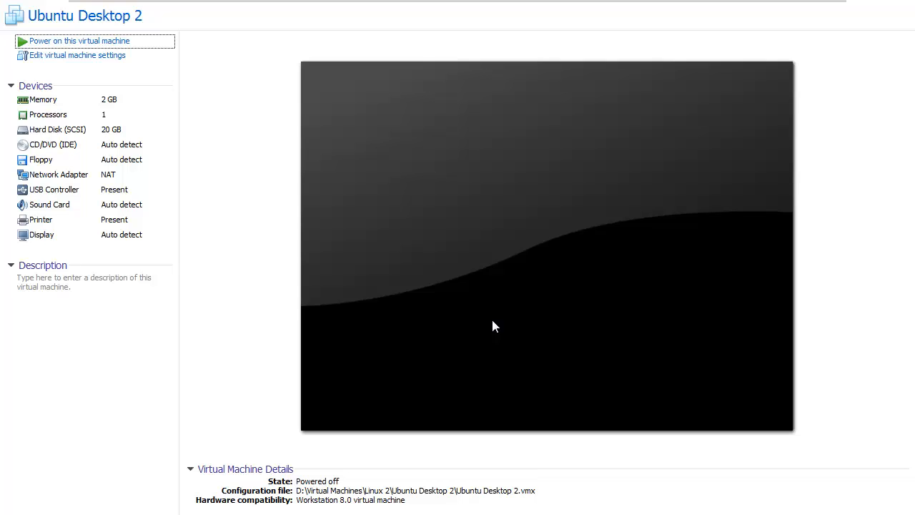
mouse_move(827, 10)
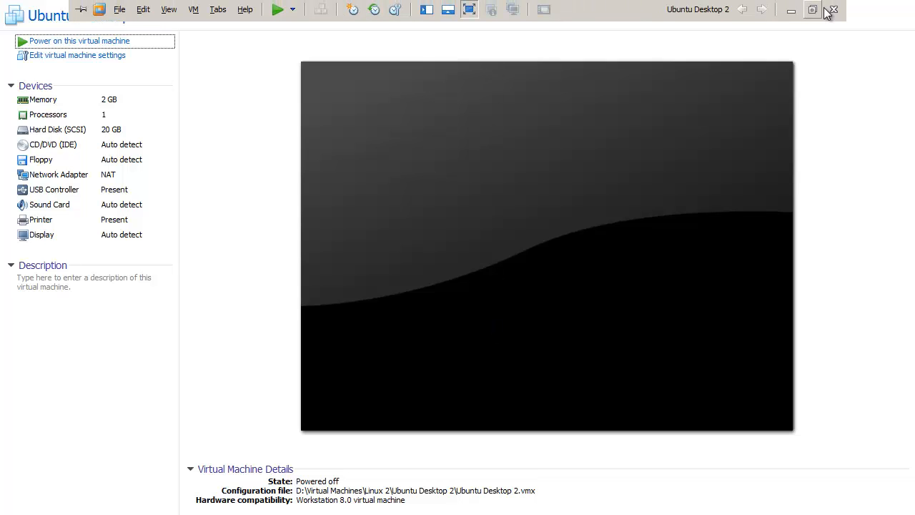